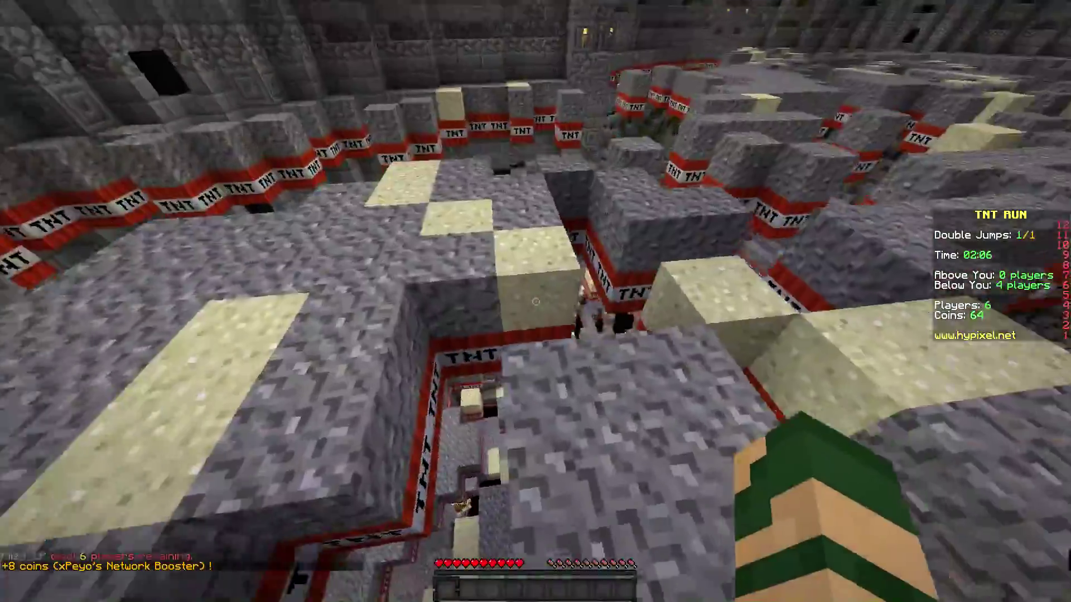
# Keep running forward across the collapsing TNT Run floor to survive the round
pyautogui.press('w')
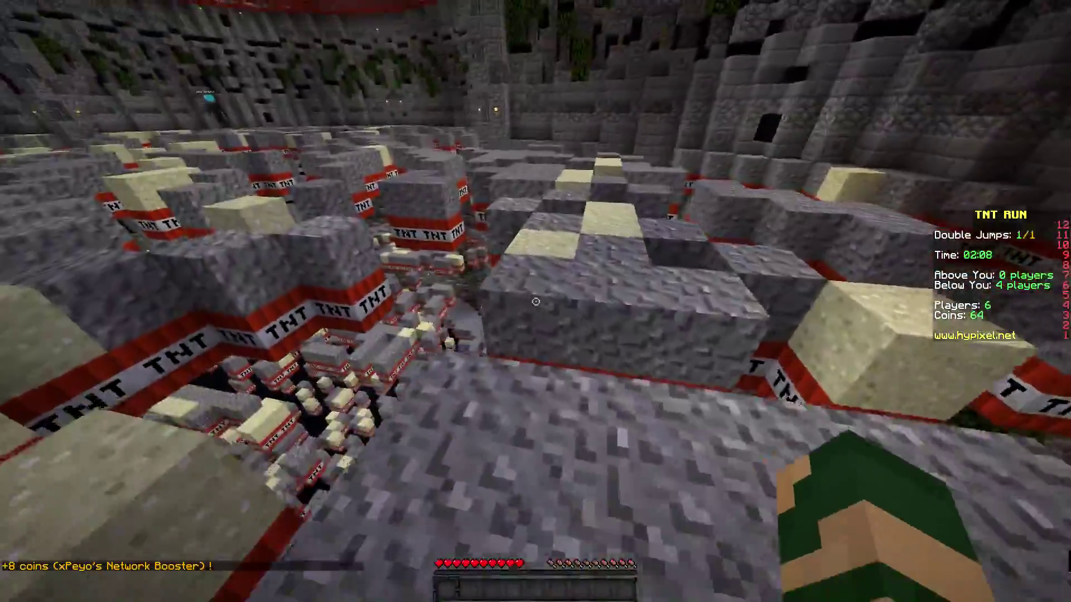
pyautogui.press('w')
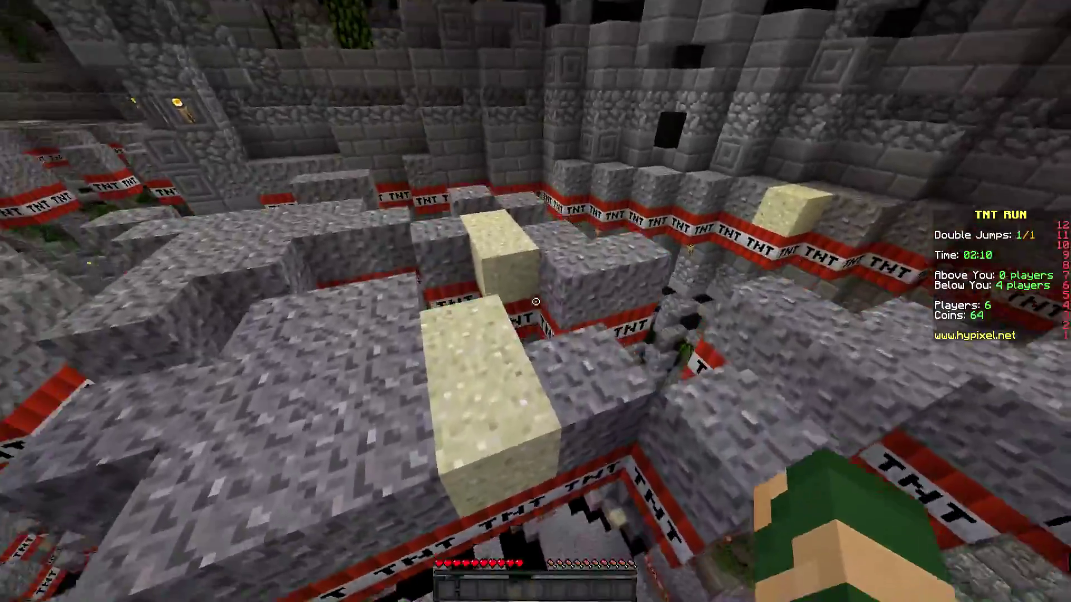
pyautogui.press('w')
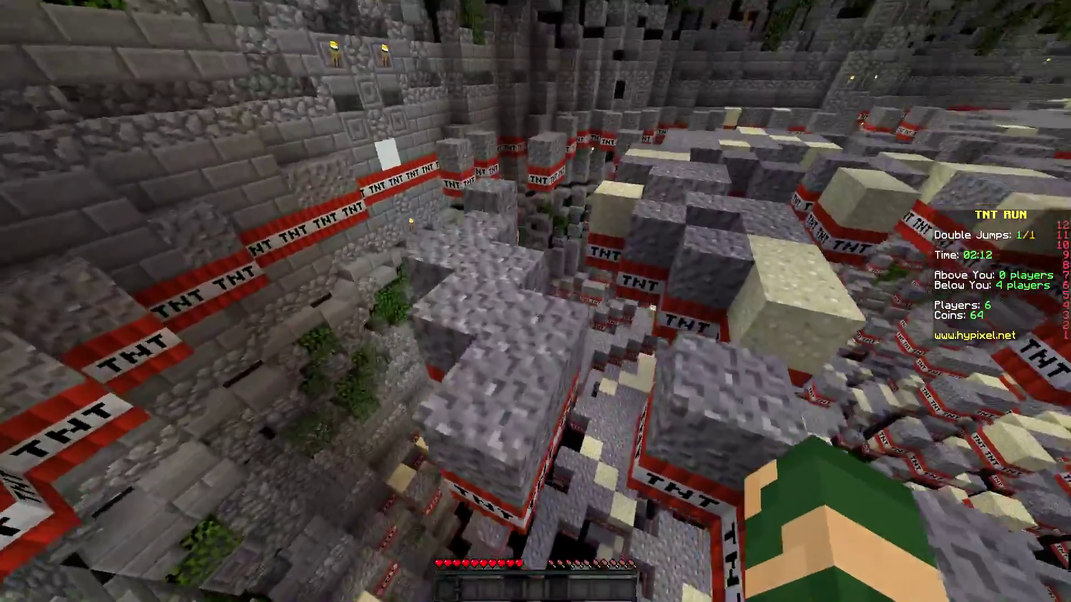
pyautogui.press('w')
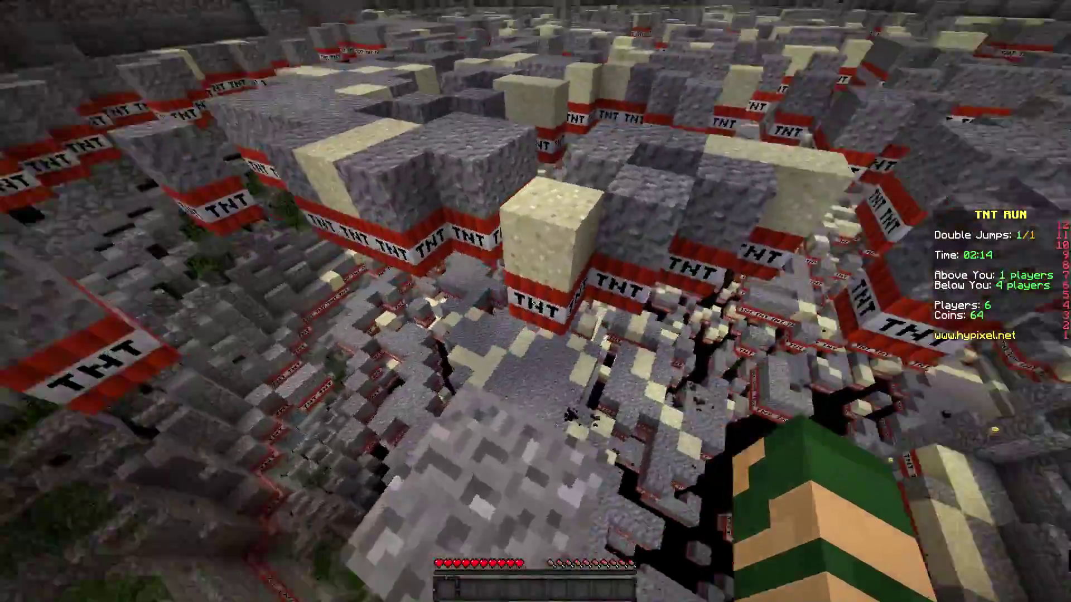
pyautogui.press('w')
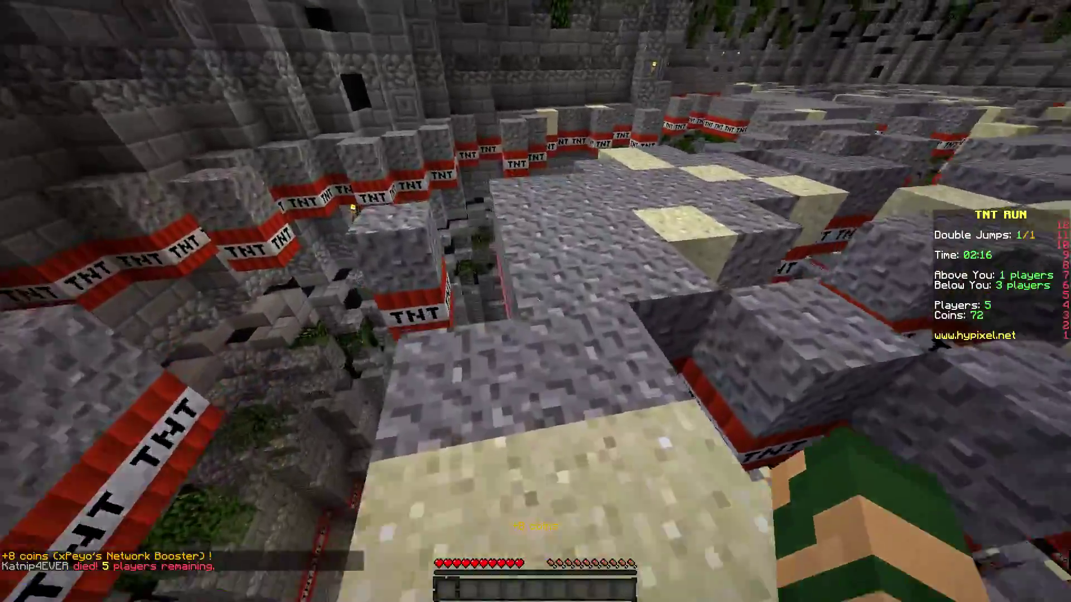
pyautogui.press('w')
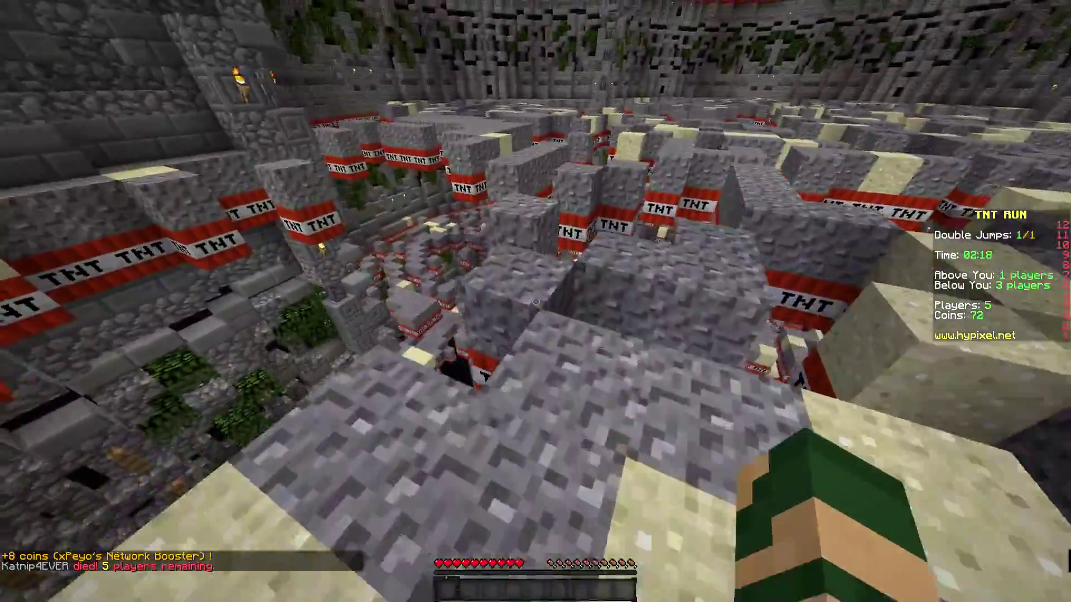
pyautogui.press('w')
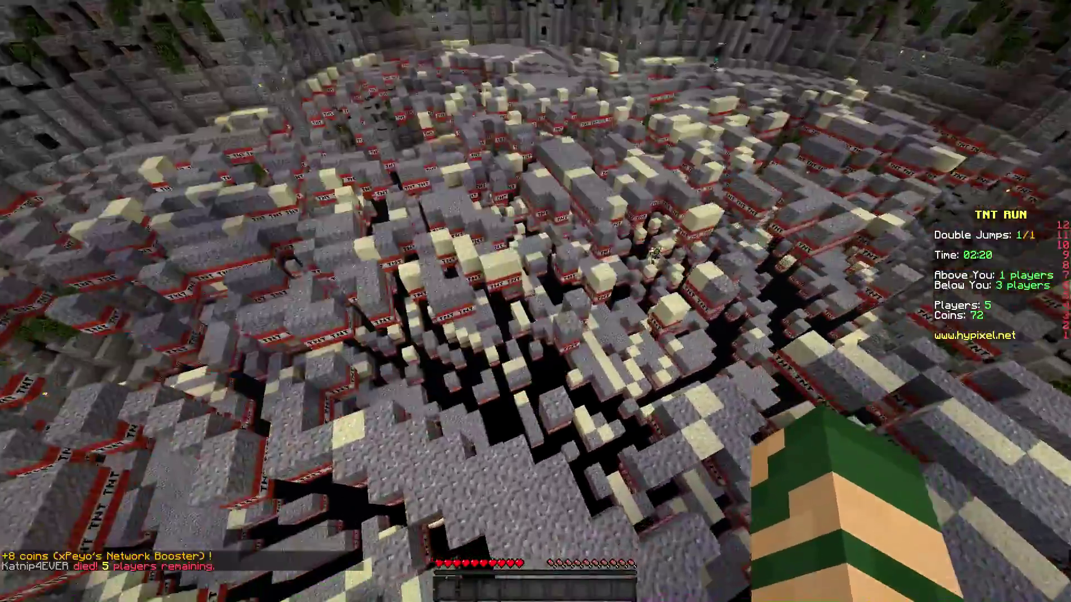
pyautogui.press('w')
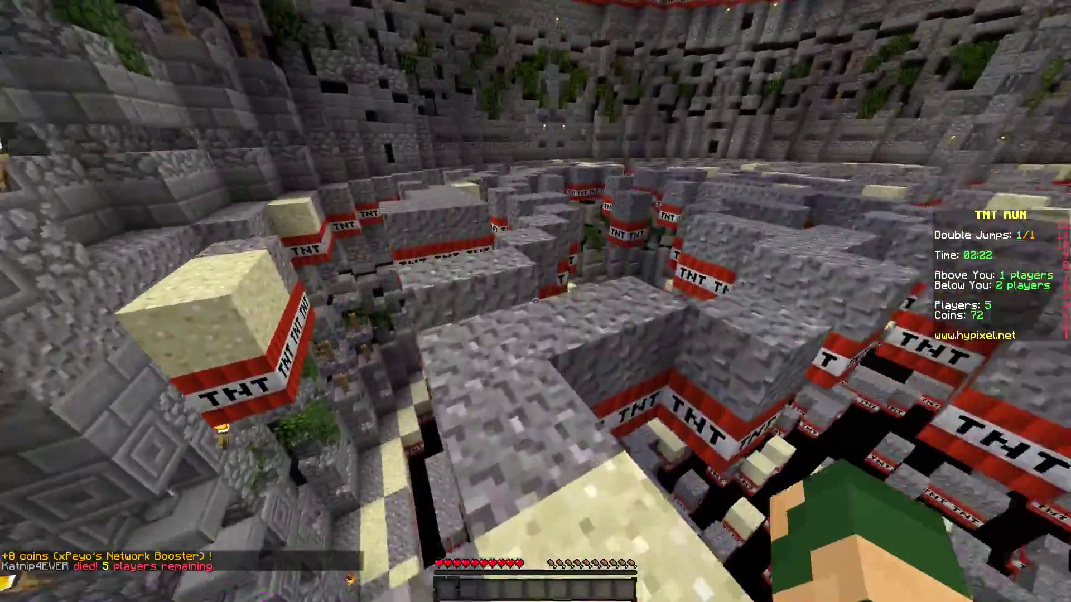
pyautogui.press('w')
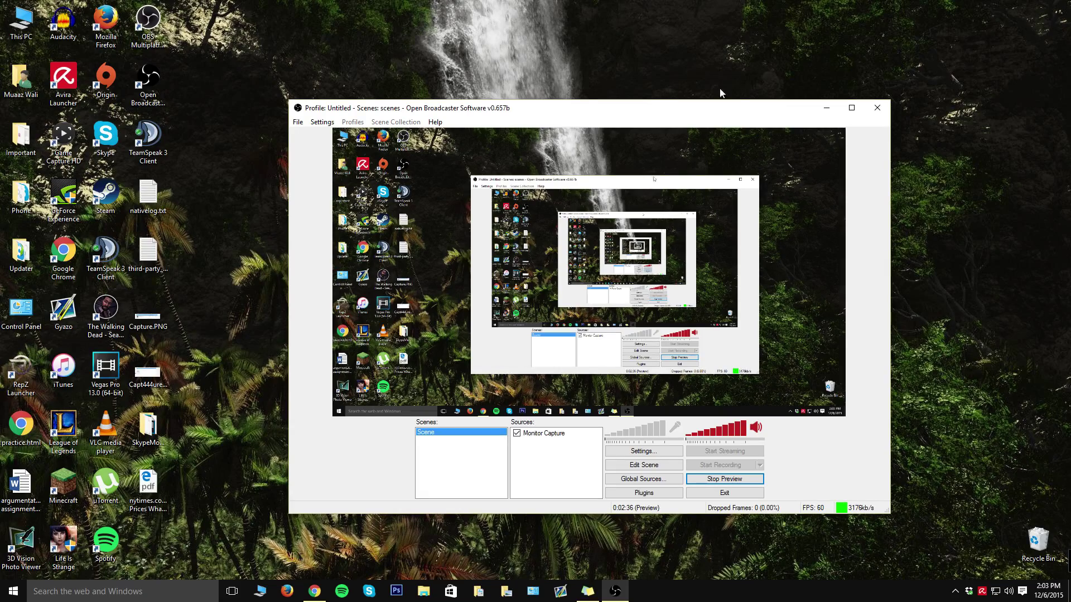
pyautogui.moveTo(1070, 13); pyautogui.dragTo(768, 19)
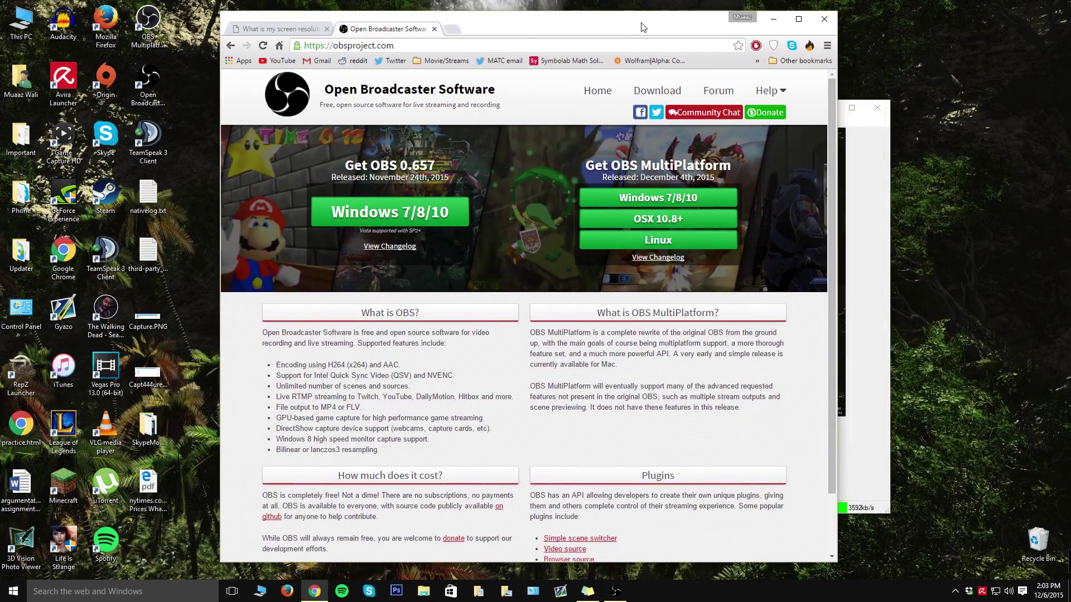
pyautogui.doubleClick(686, 165)
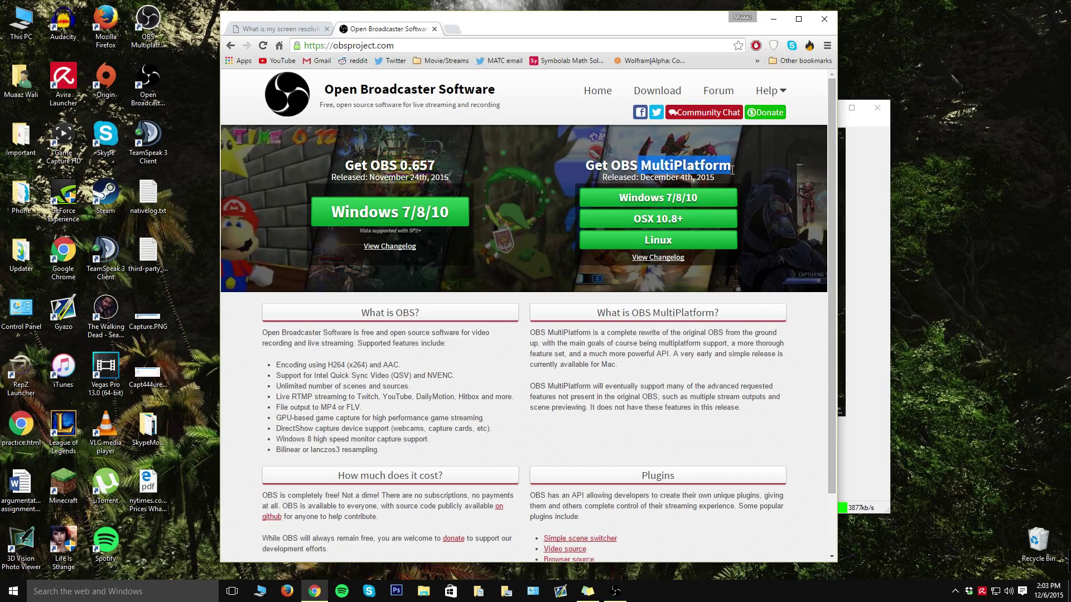
pyautogui.tripleClick(348, 165)
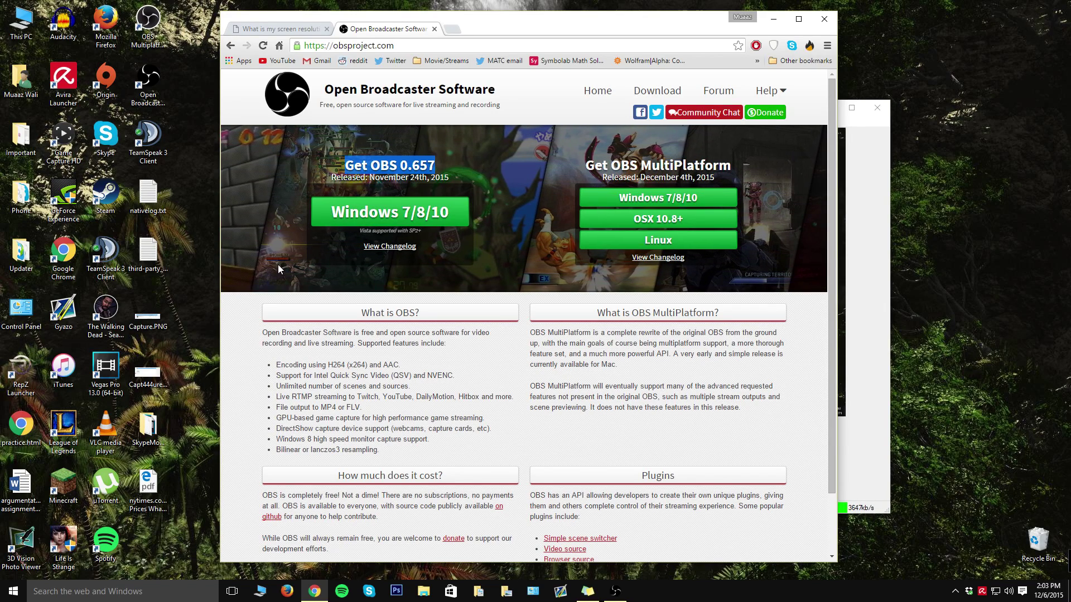
pyautogui.moveTo(469, 19); pyautogui.dragTo(662, 9)
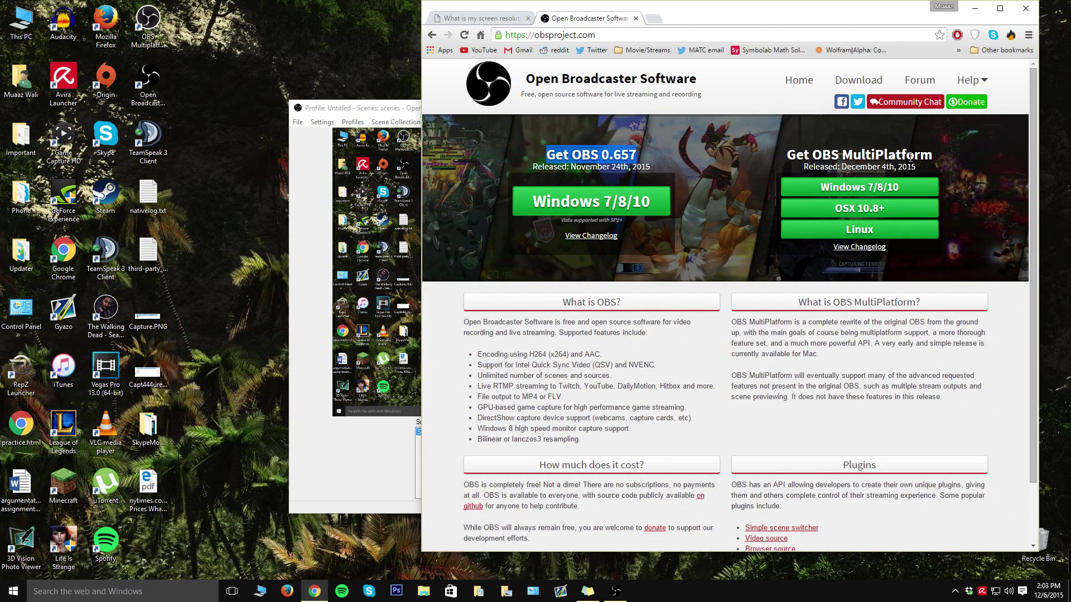
pyautogui.moveTo(558, 6); pyautogui.dragTo(1070, 33)
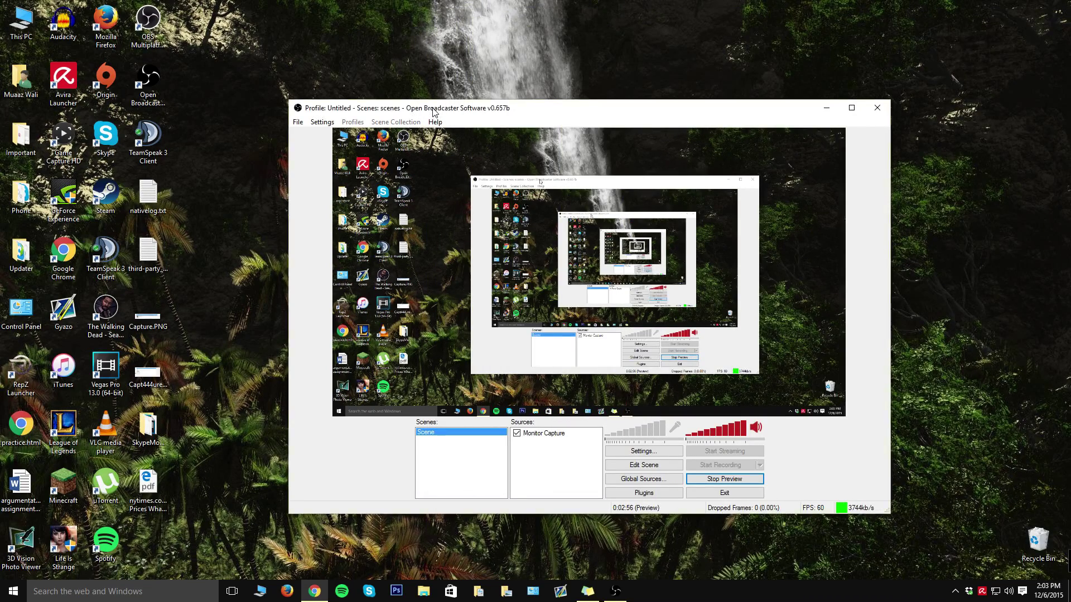
# Move the OBS window and bring up Settings on the Encoding page
pyautogui.moveTo(433, 111); pyautogui.dragTo(376, 84)
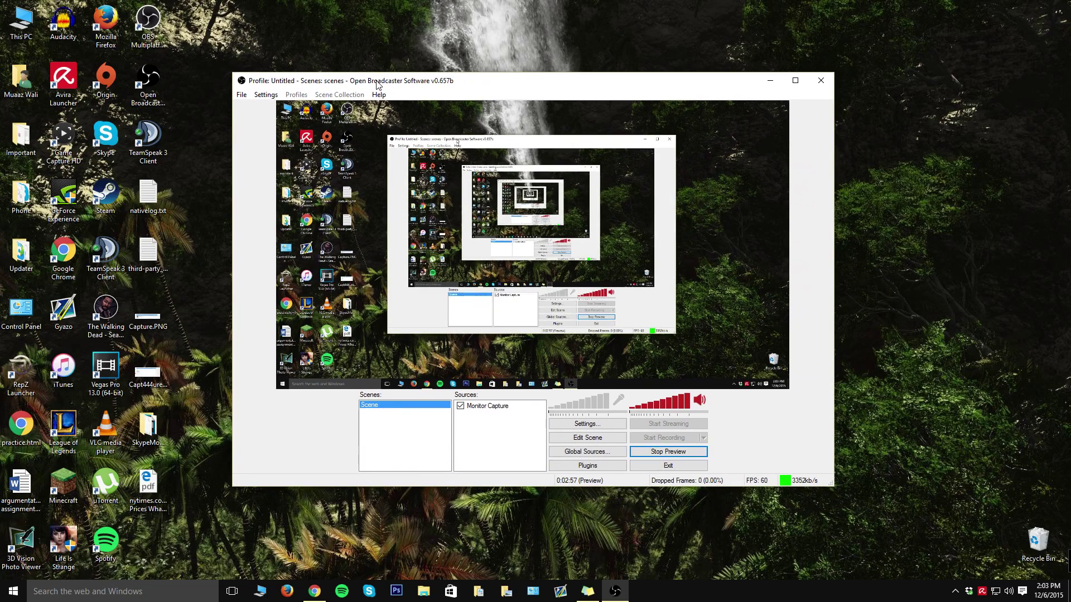
pyautogui.click(595, 425)
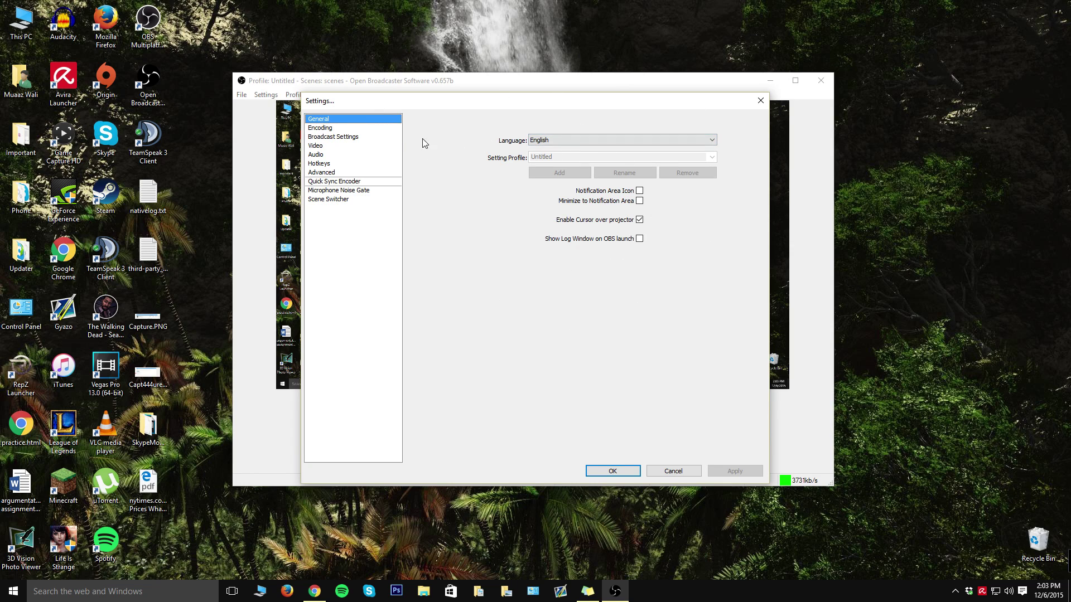
pyautogui.click(329, 128)
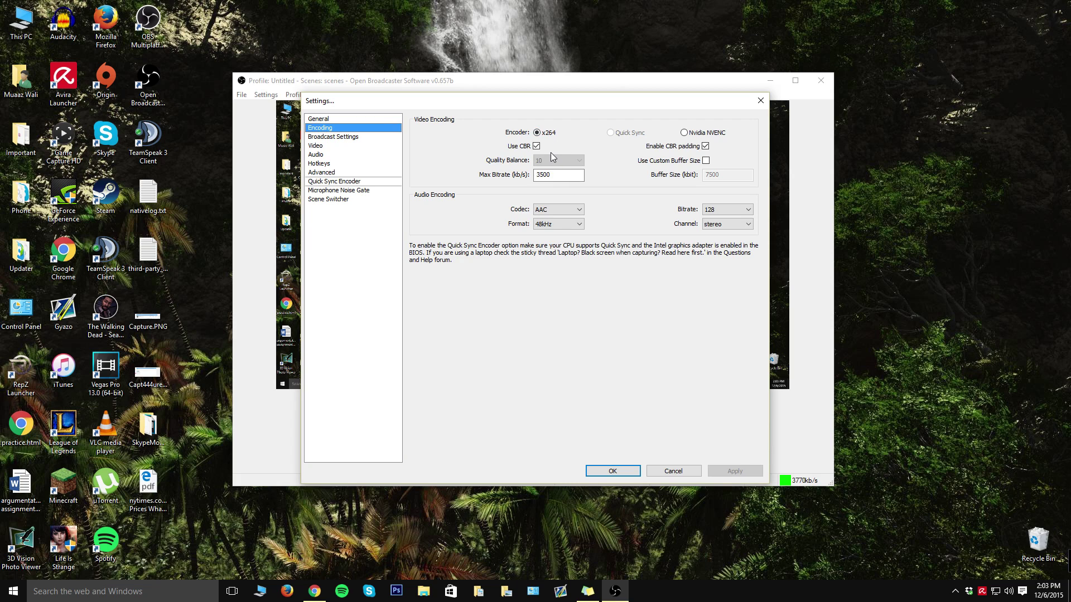
# Turn off CBR, keep 3500 max bitrate and 128 audio bitrate, and apply
pyautogui.click(537, 147)
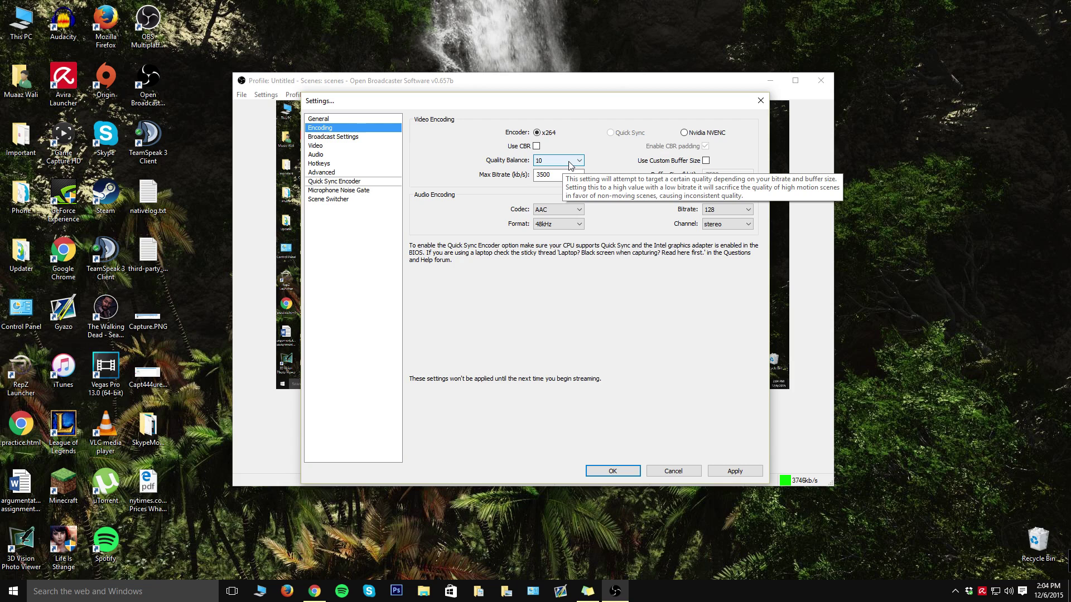
pyautogui.moveTo(558, 175); pyautogui.dragTo(522, 177)
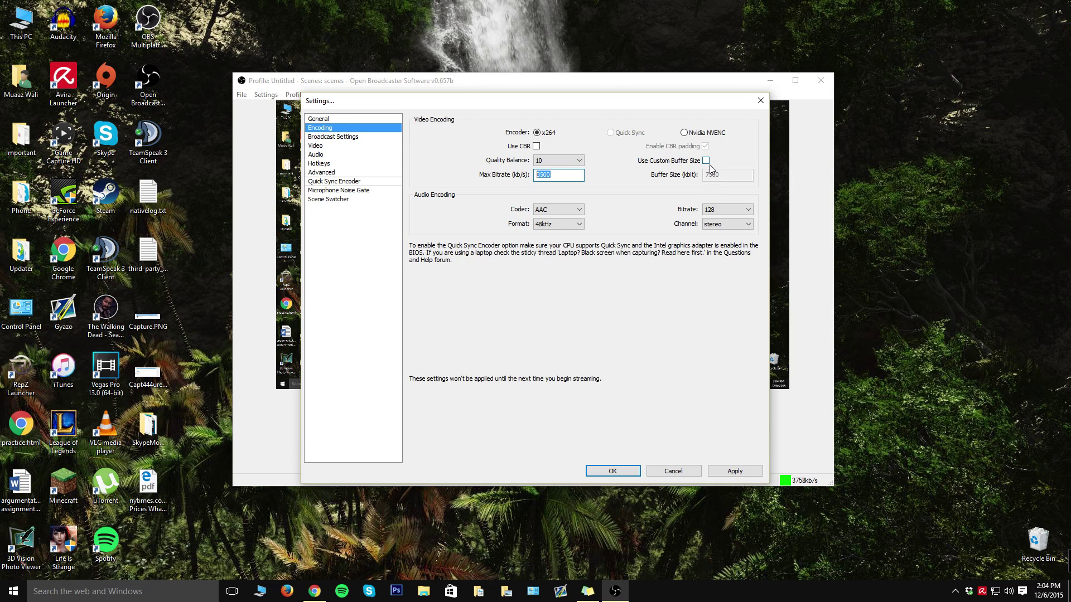
pyautogui.click(727, 209)
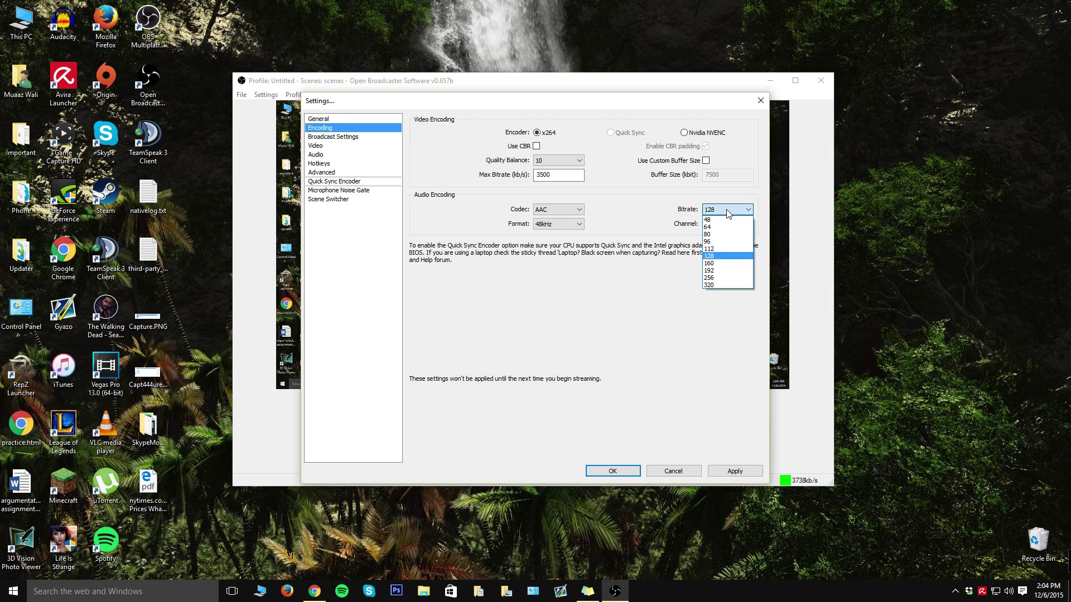
pyautogui.click(679, 205)
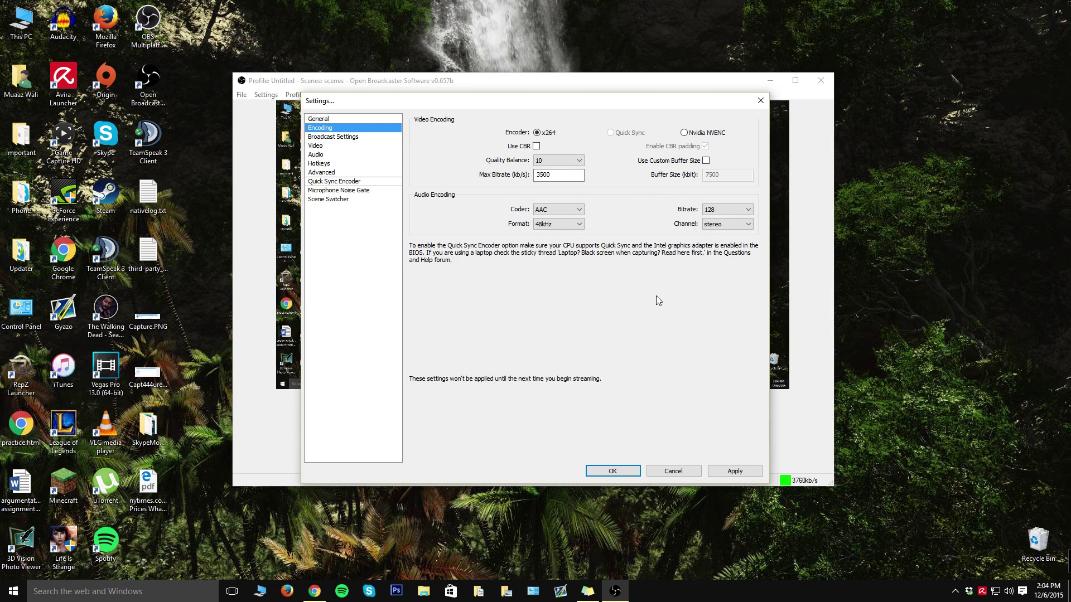
pyautogui.click(722, 473)
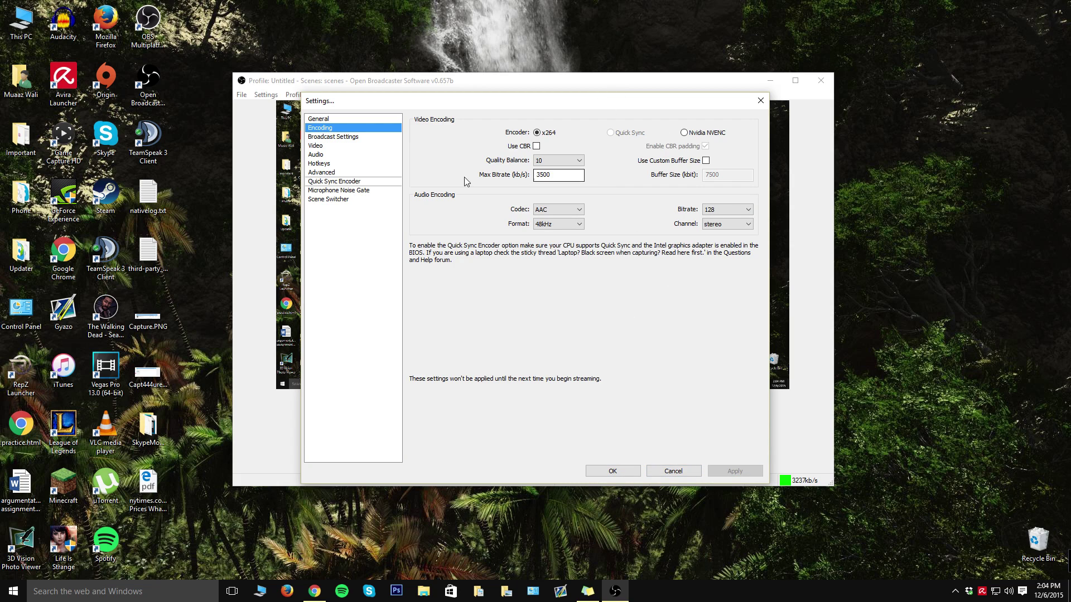
pyautogui.click(326, 136)
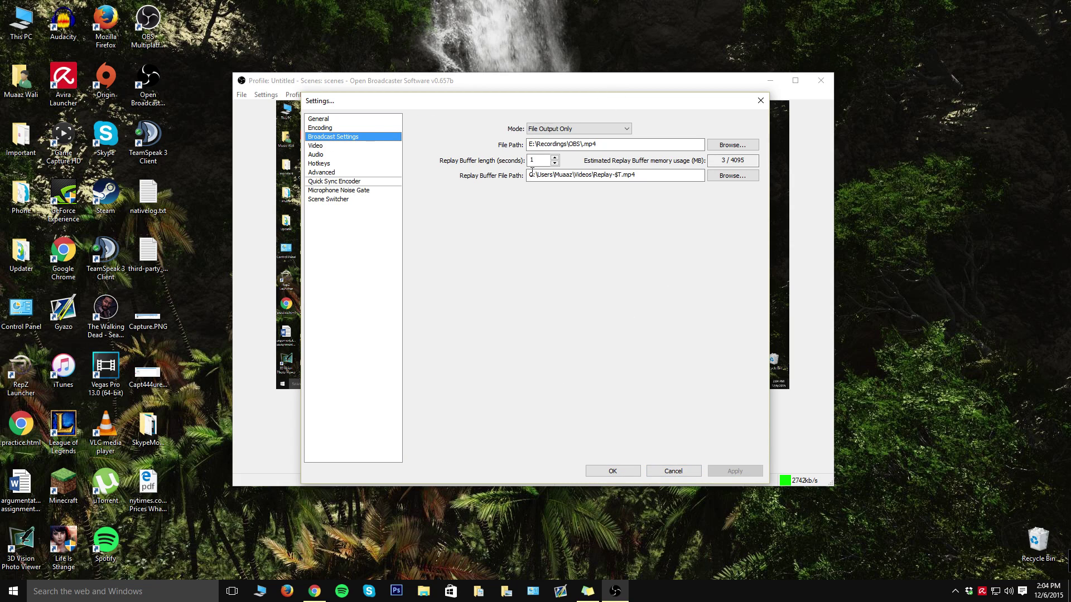
# Keep the broadcast mode at File Output Only and browse for the recording file path
pyautogui.click(605, 127)
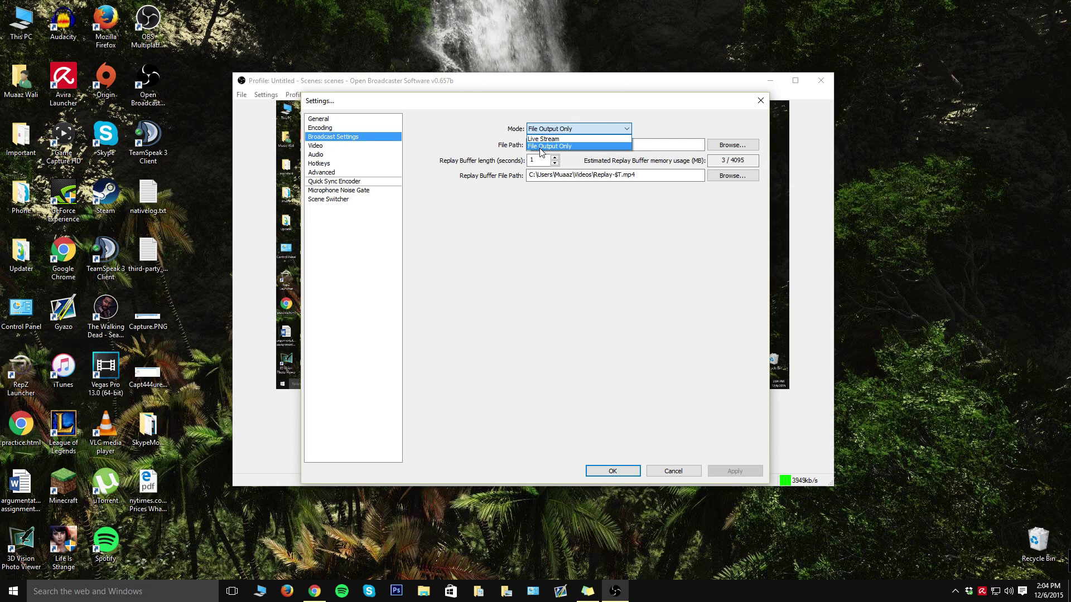
pyautogui.click(514, 264)
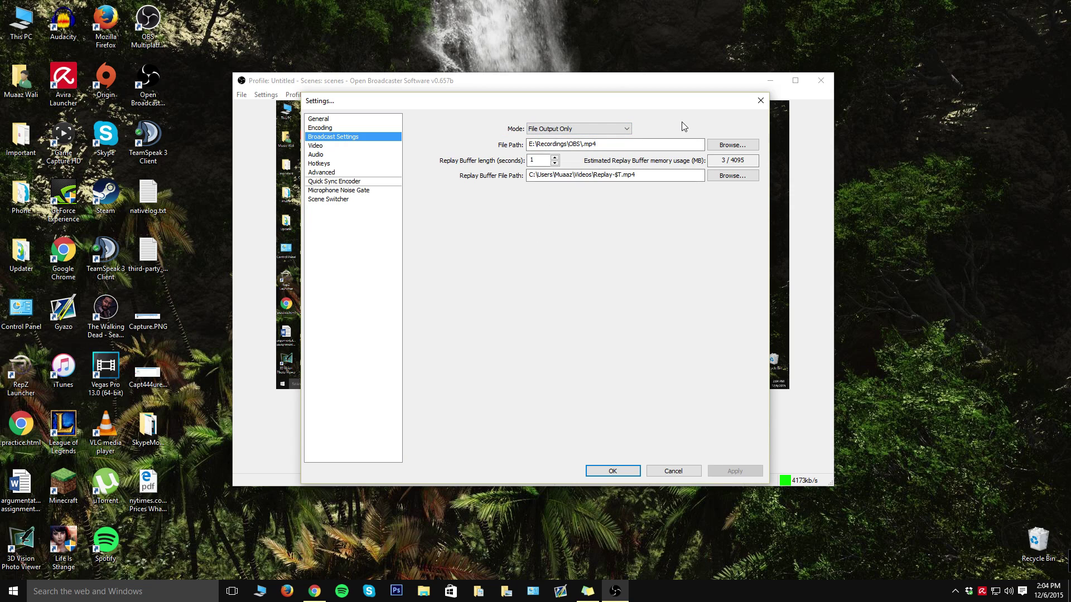
pyautogui.click(619, 129)
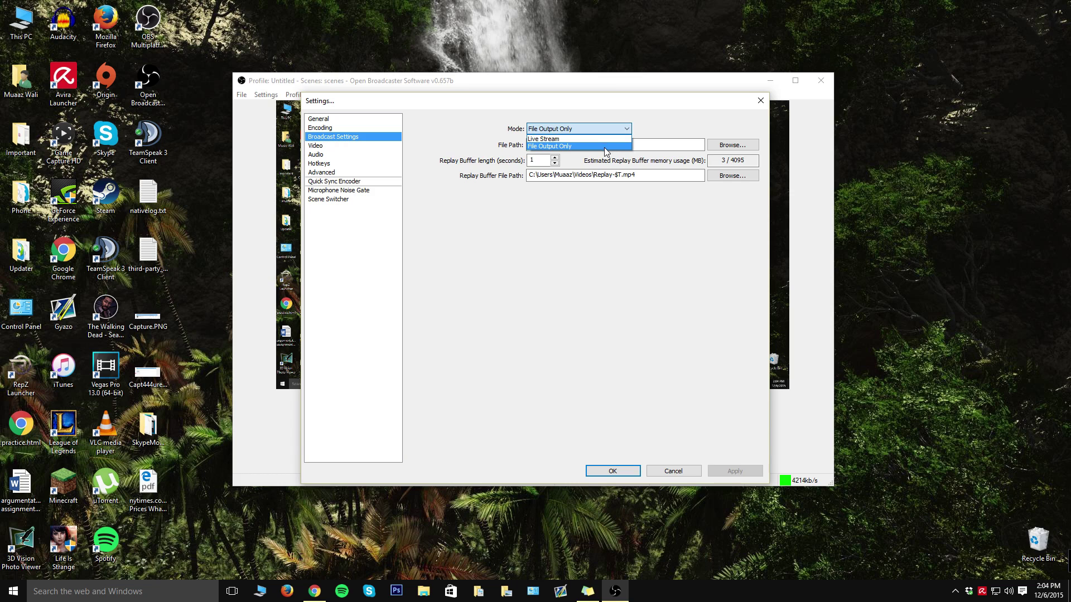
pyautogui.click(710, 120)
pyautogui.moveTo(609, 154)
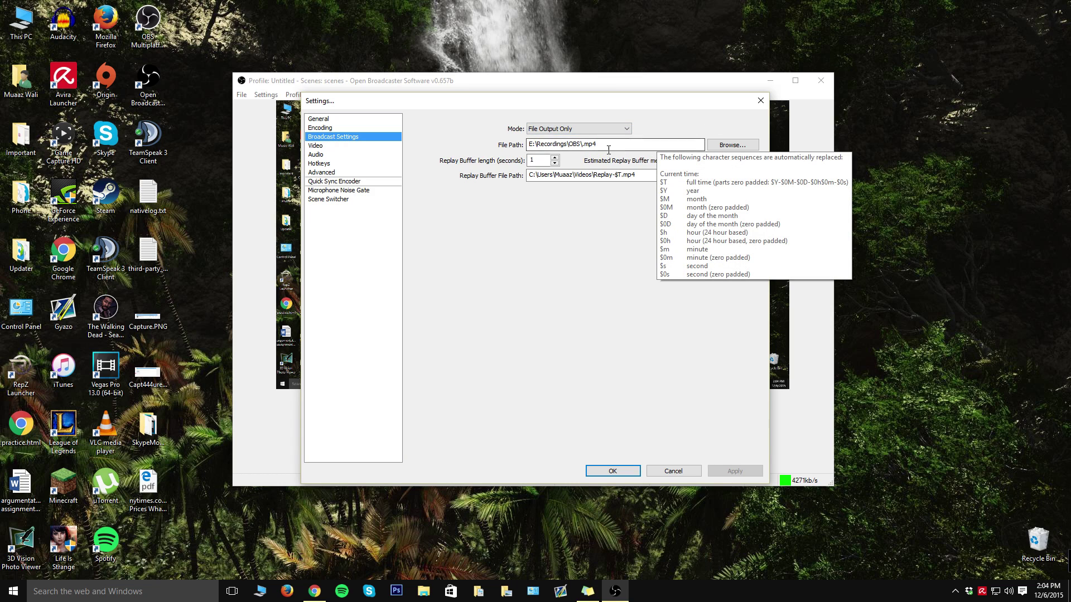
pyautogui.click(743, 146)
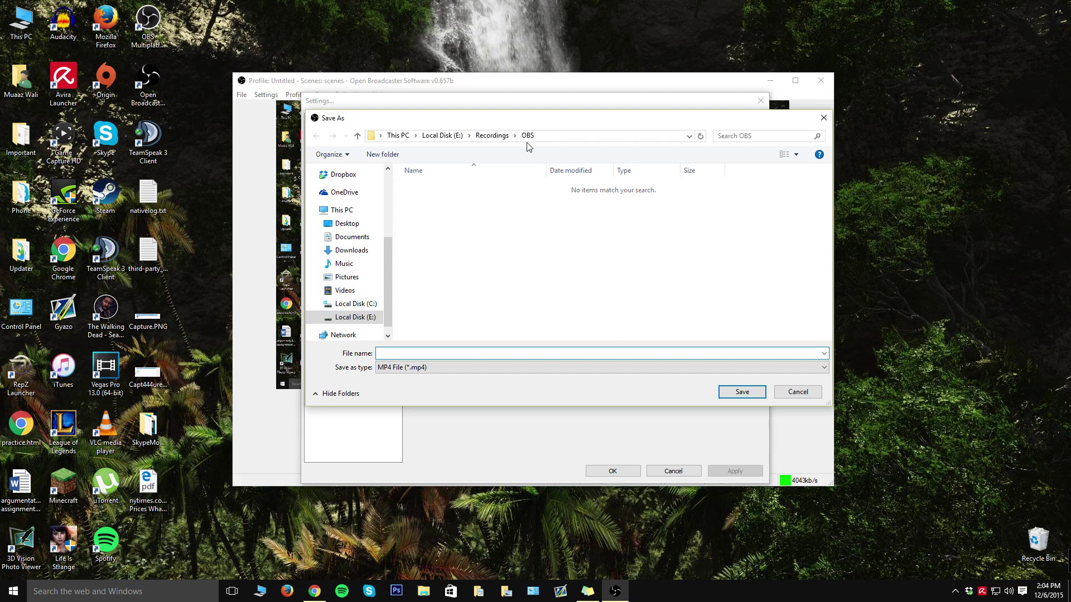
# Save the recording path as E:\Recordings\OBS\1.mp4 with the MP4 file type
pyautogui.click(507, 371)
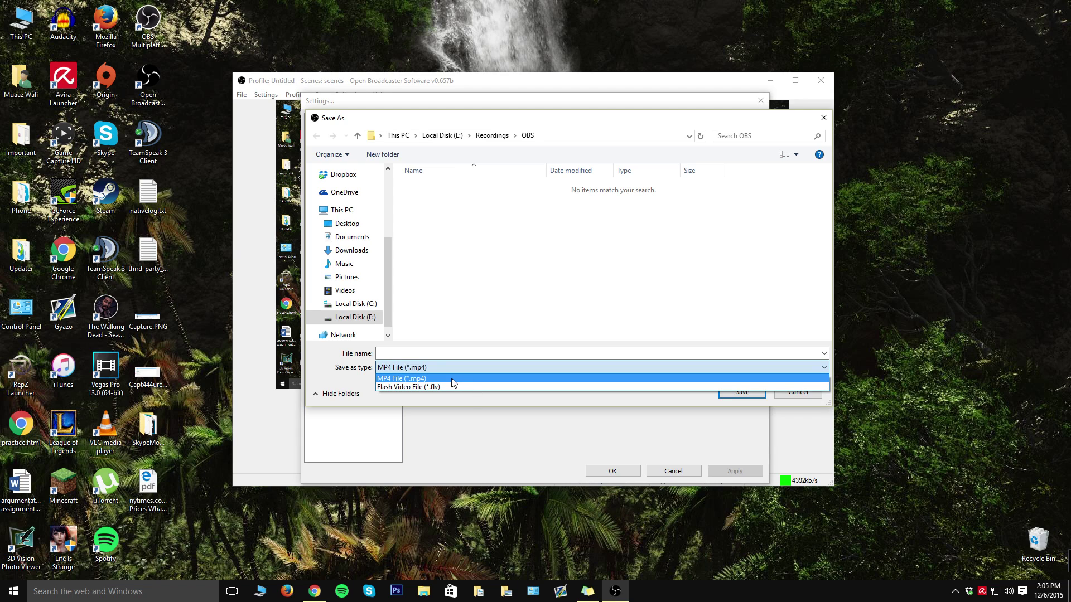
pyautogui.click(435, 354)
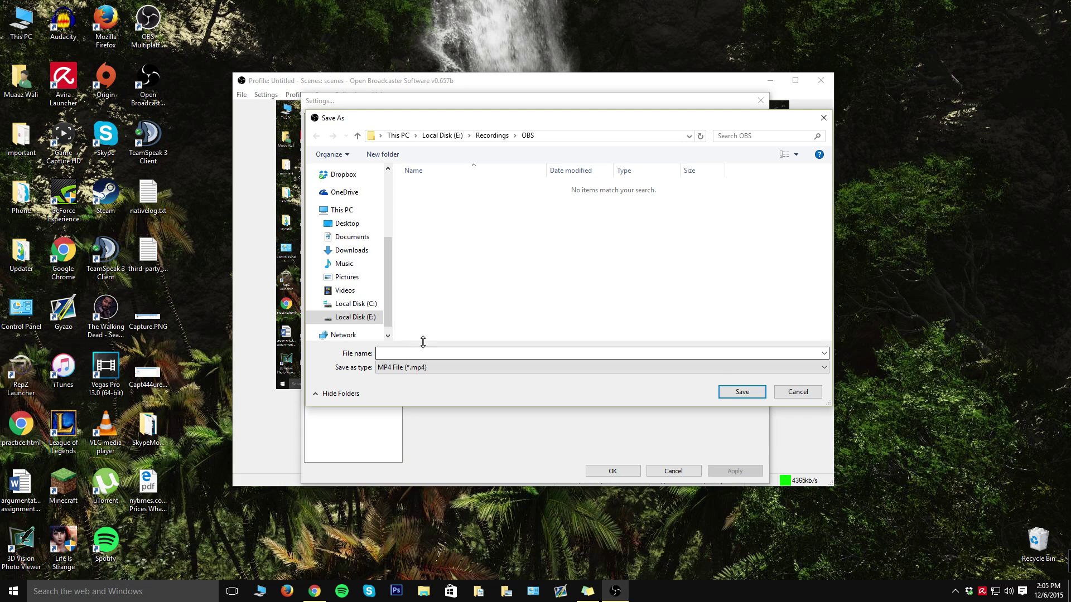
pyautogui.click(437, 368)
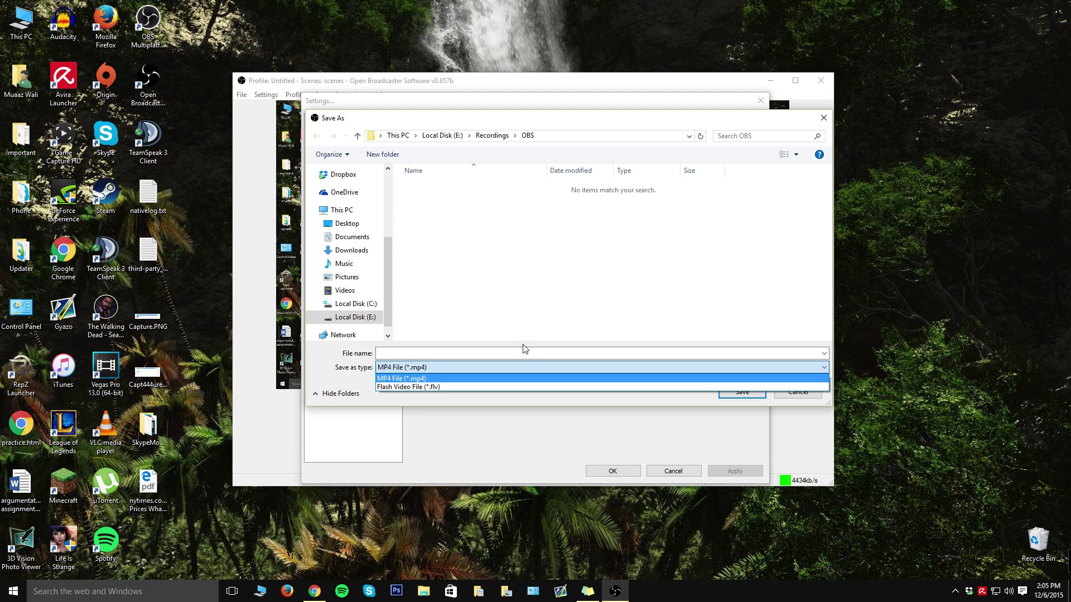
pyautogui.click(492, 352)
pyautogui.click(461, 354)
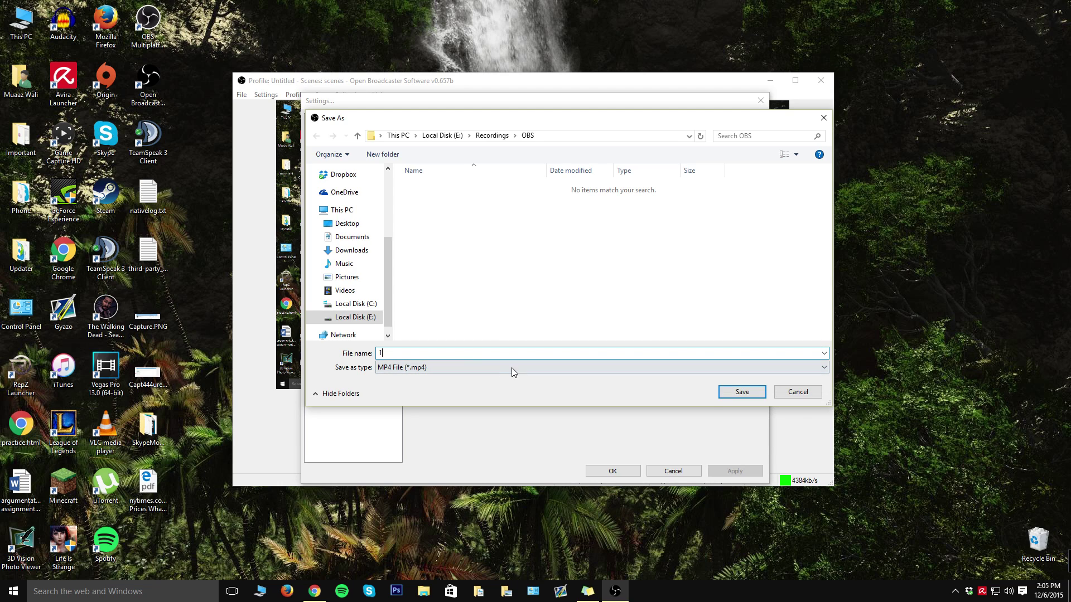
pyautogui.write('1')
pyautogui.click(741, 393)
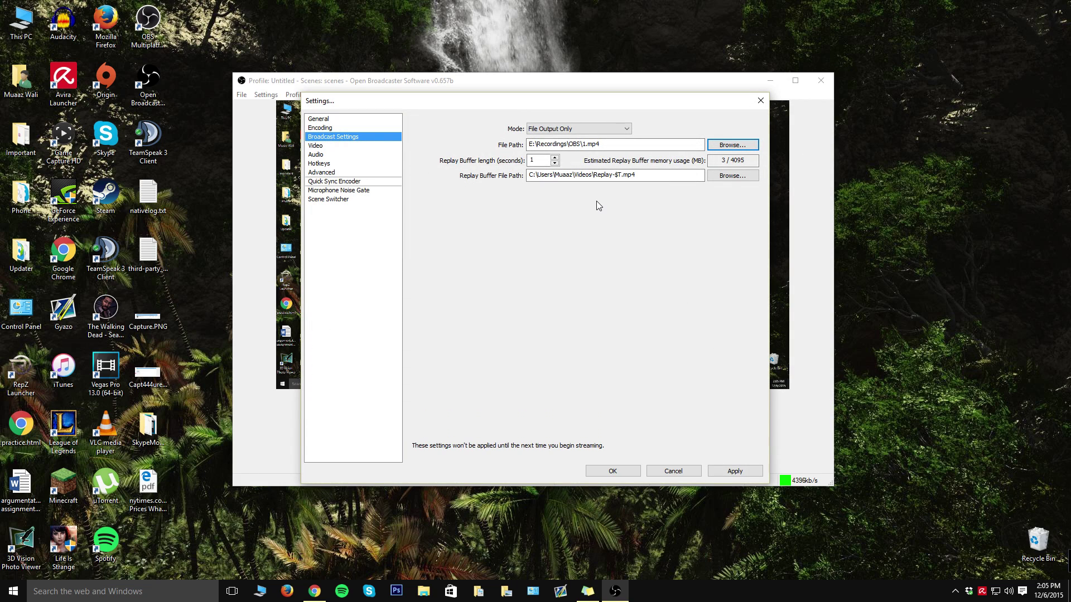
# Delete the 1 so the path reads E:\Recordings\OBS\.mp4, and apply it
pyautogui.click(587, 144)
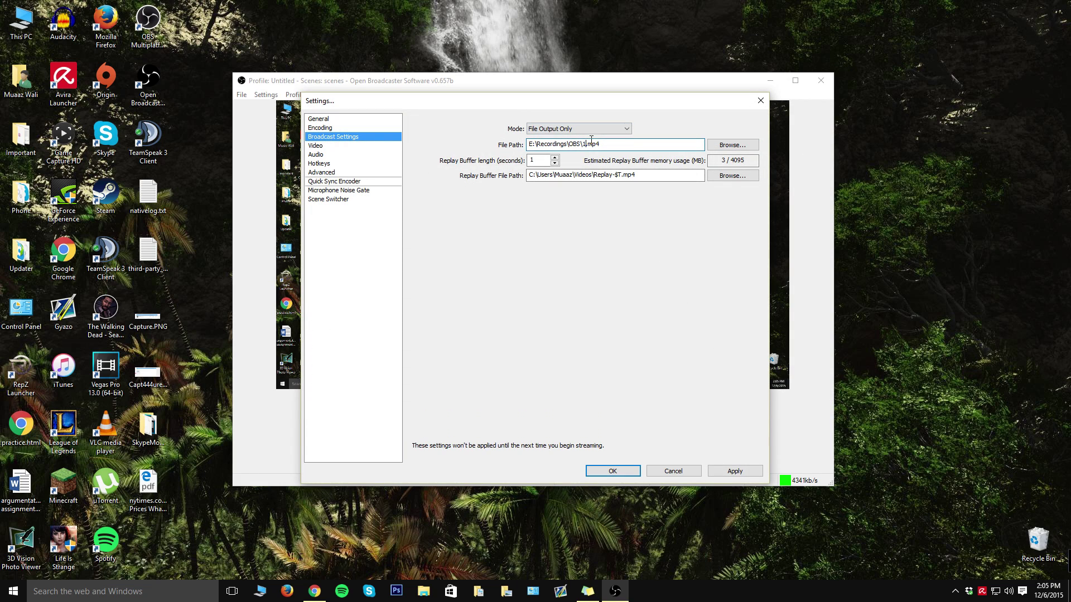
pyautogui.press('BackSpace')
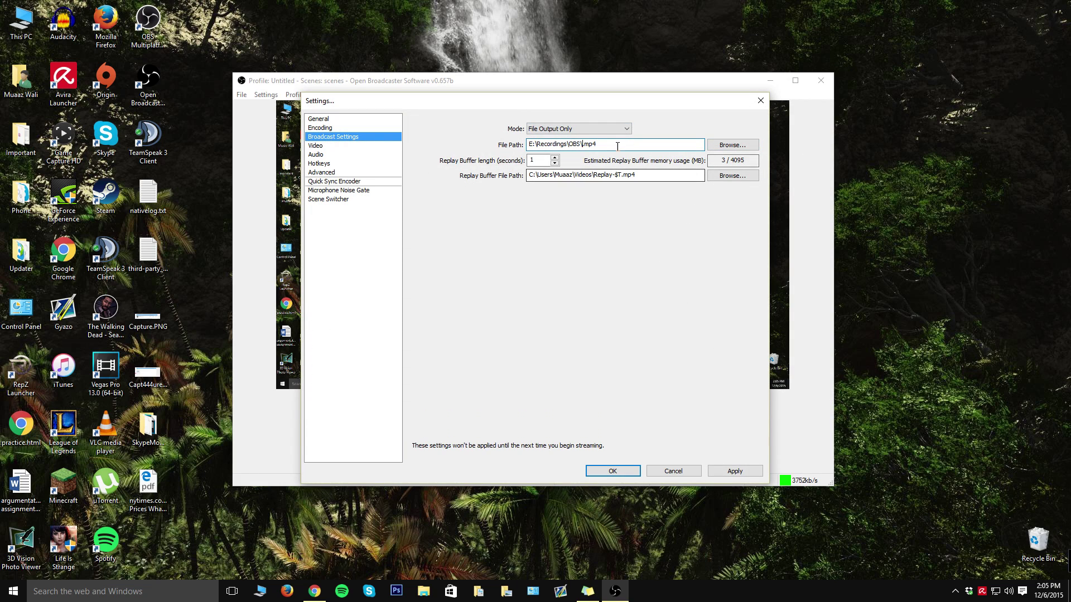
pyautogui.moveTo(599, 145)
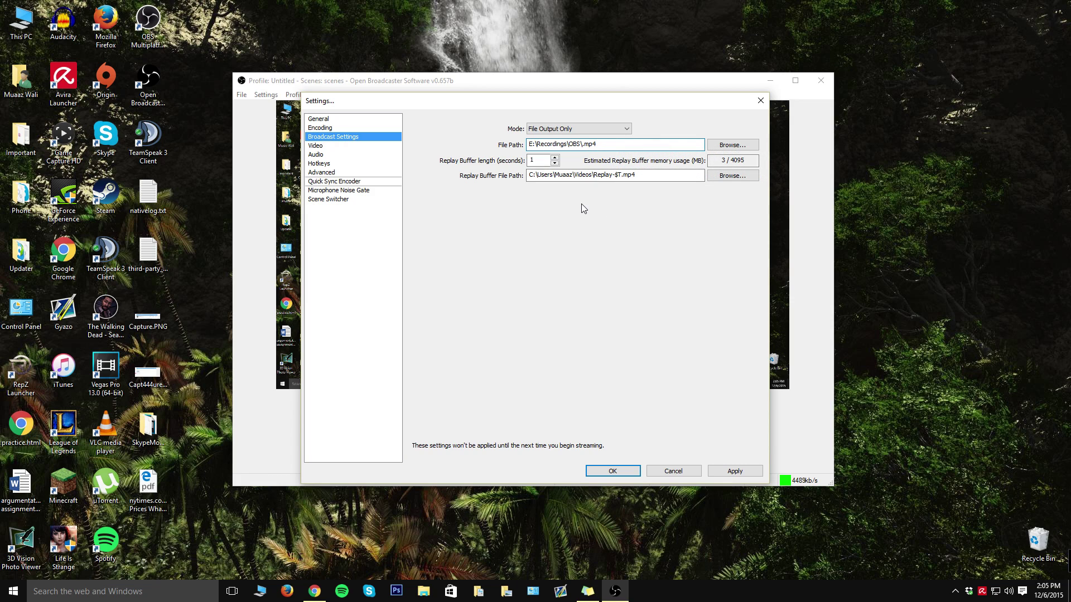
pyautogui.click(646, 146)
pyautogui.click(739, 472)
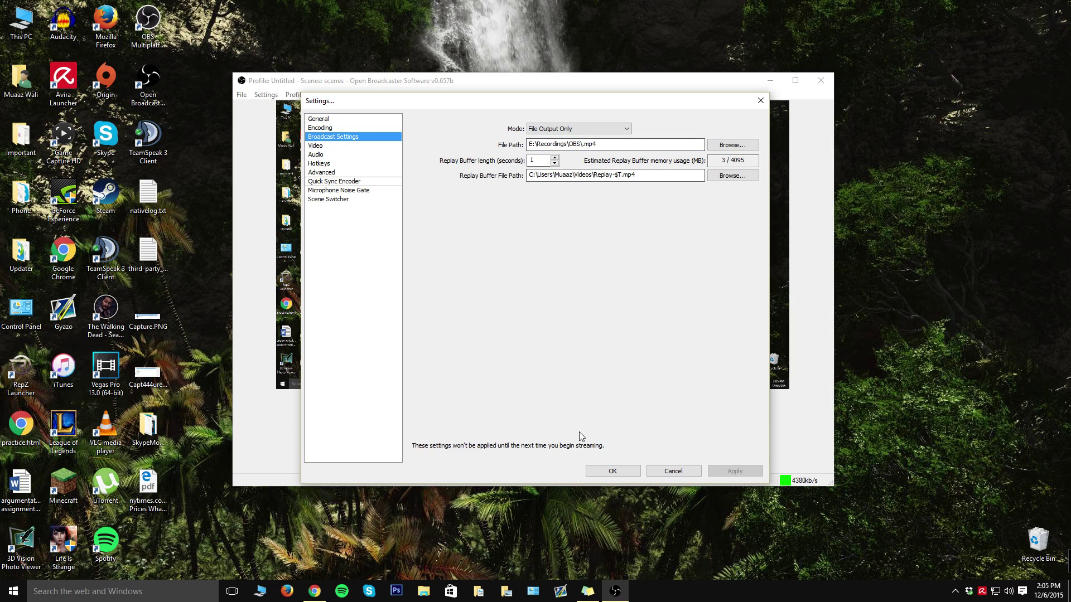
pyautogui.click(373, 146)
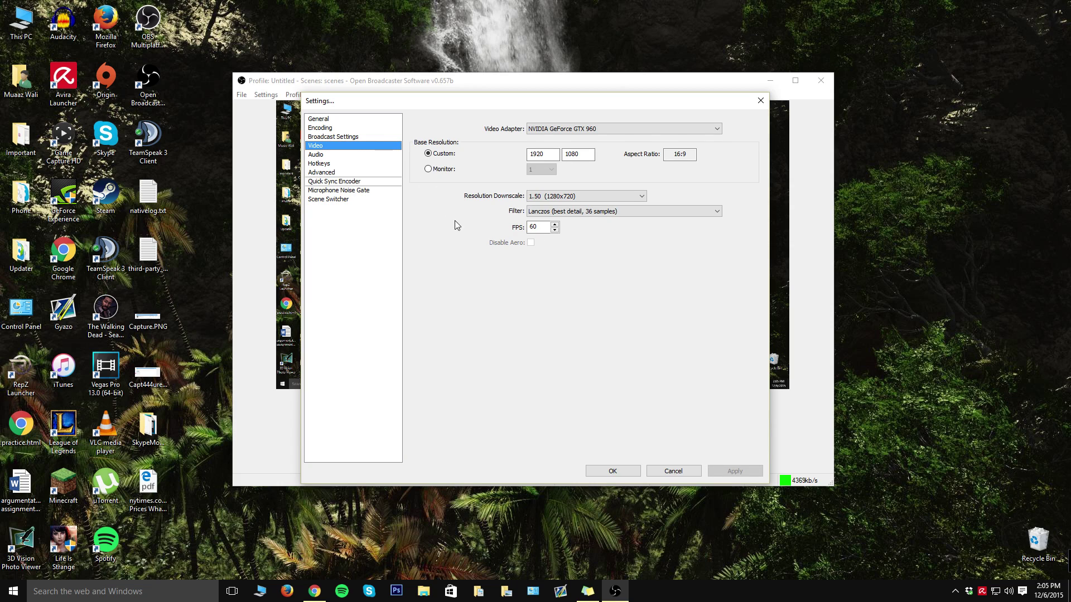
pyautogui.click(614, 128)
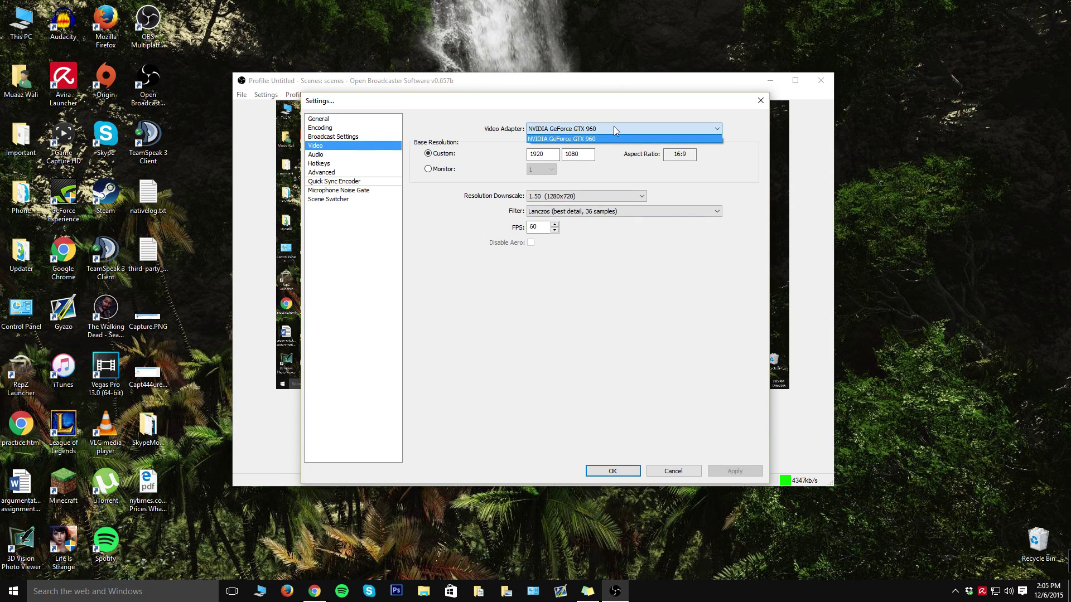
pyautogui.click(613, 127)
pyautogui.click(595, 127)
pyautogui.click(593, 121)
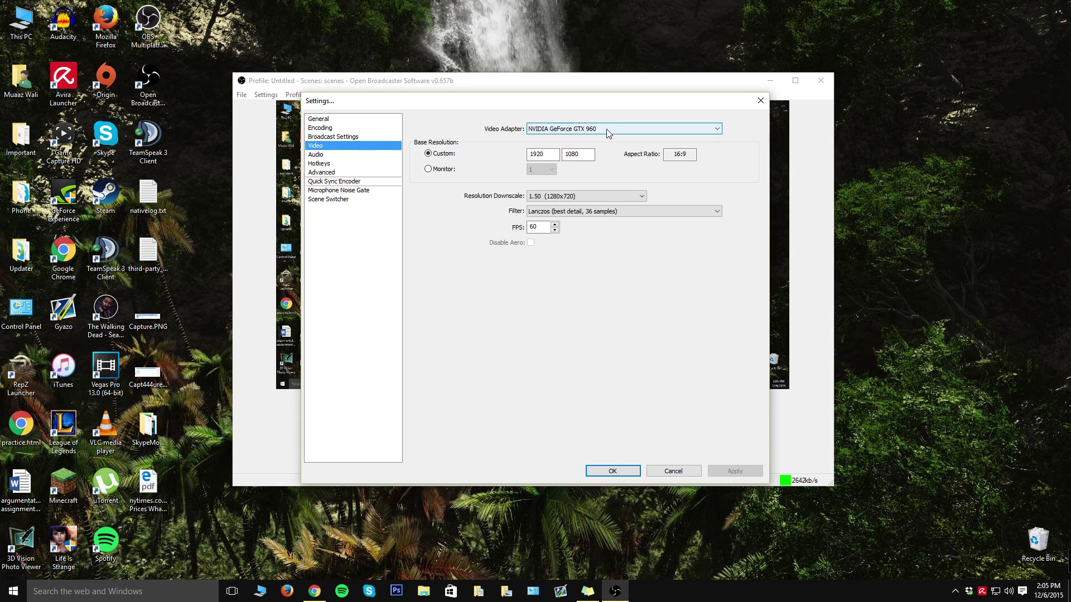
pyautogui.click(607, 129)
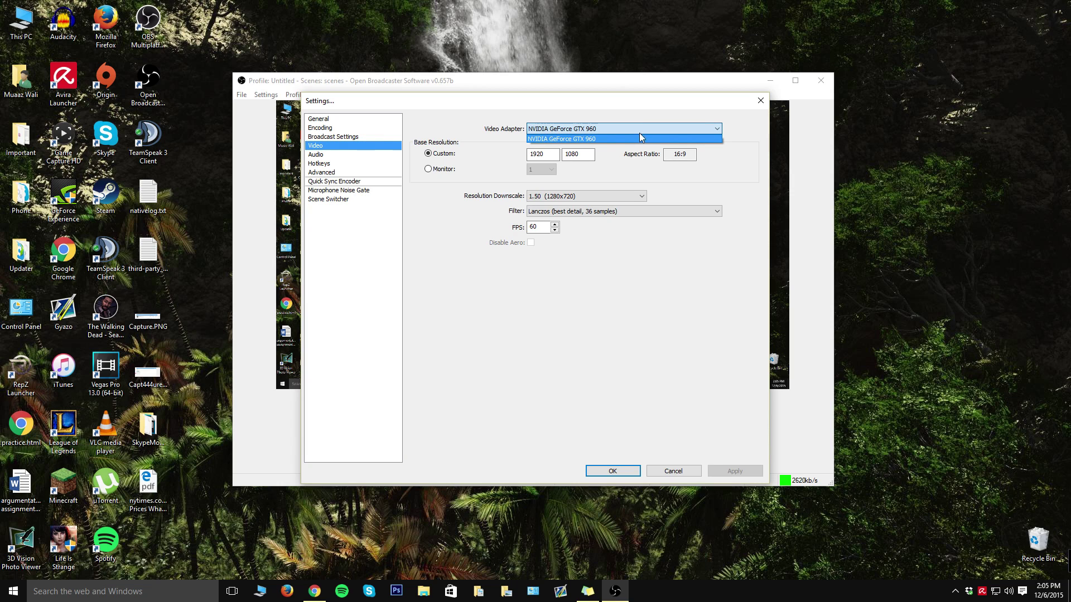
pyautogui.click(622, 138)
pyautogui.click(544, 155)
pyautogui.doubleClick(581, 154)
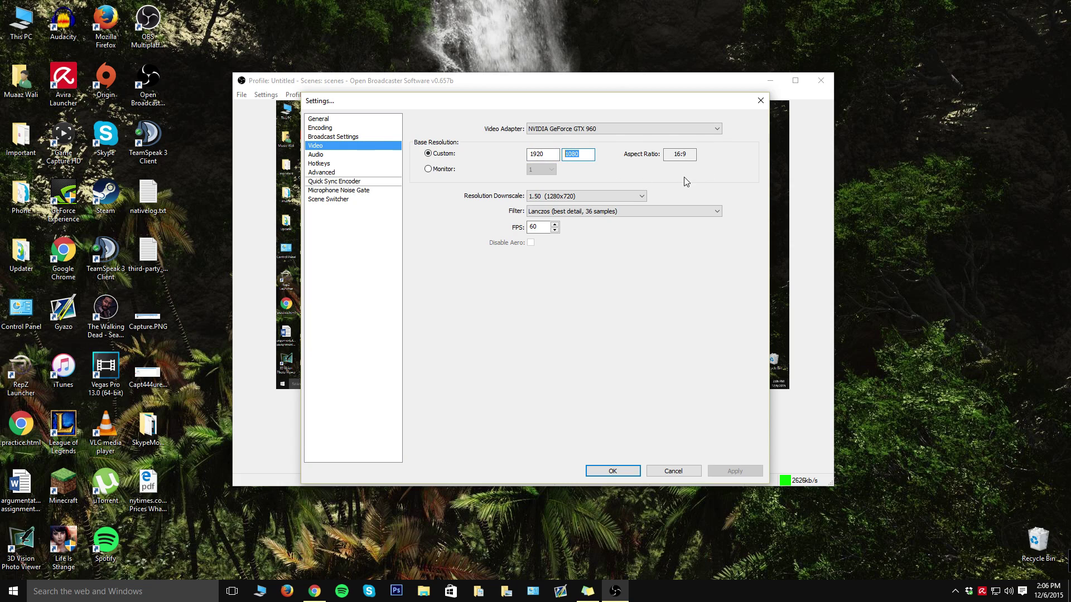
pyautogui.hotkey('alt', 'Tab')
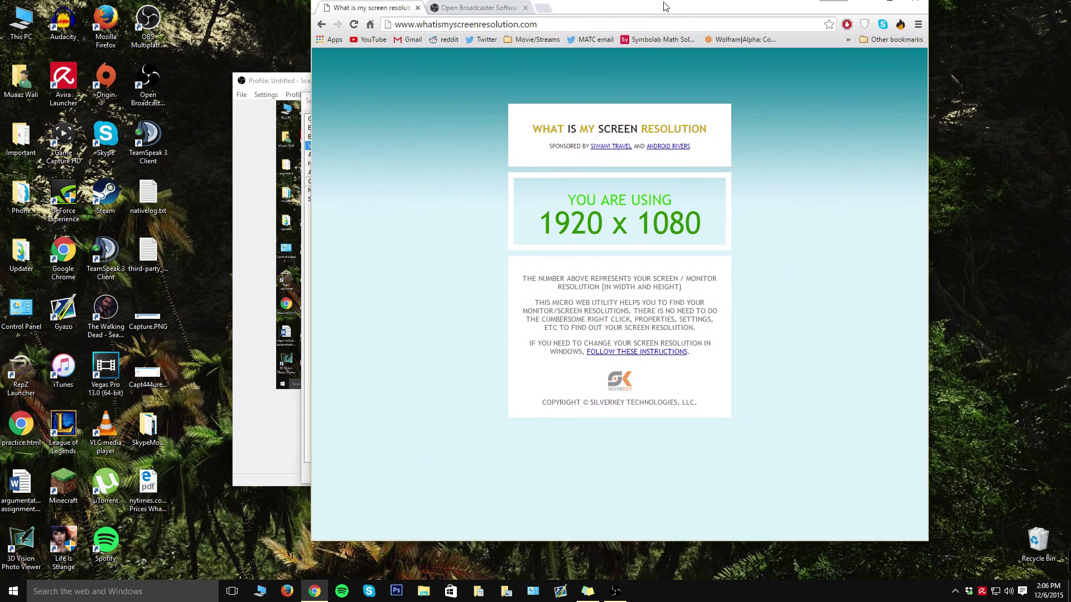
pyautogui.moveTo(664, 6); pyautogui.dragTo(608, 33)
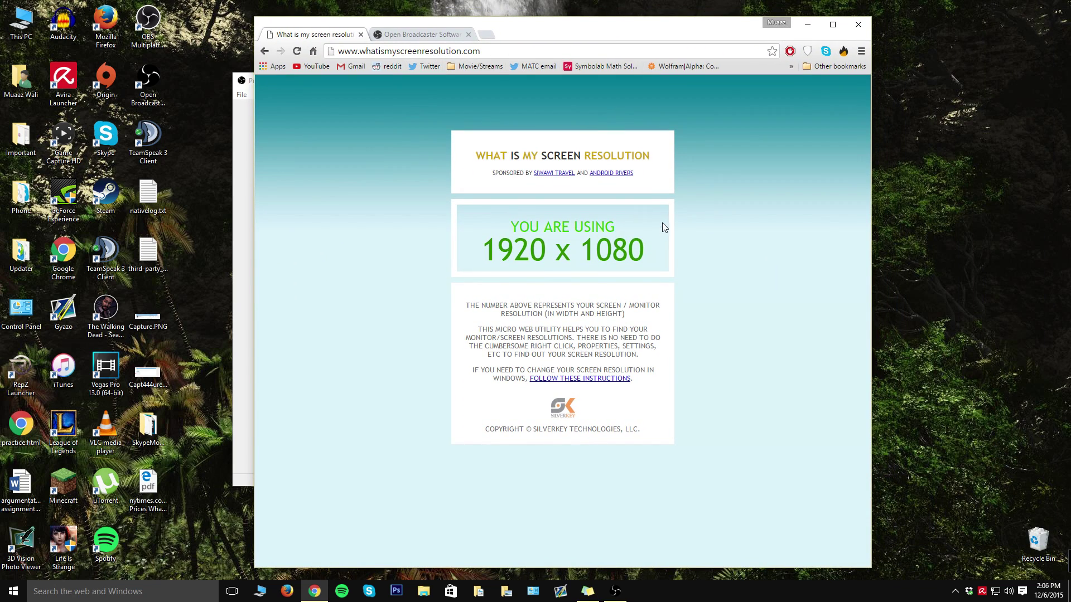
pyautogui.moveTo(650, 251); pyautogui.dragTo(481, 251)
pyautogui.click(676, 256)
pyautogui.moveTo(610, 38); pyautogui.dragTo(1070, 53)
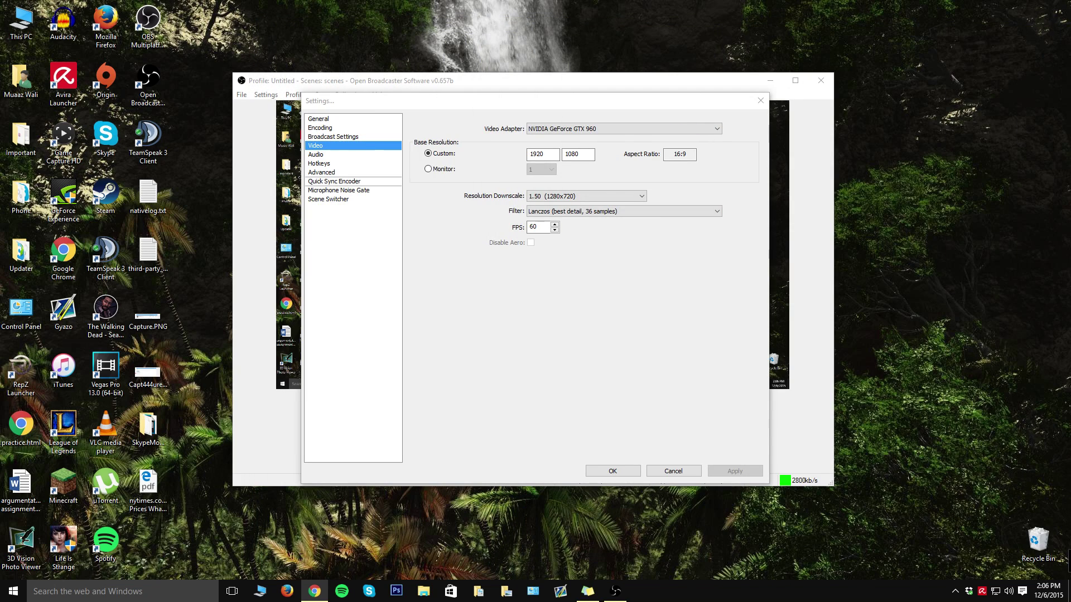
# Keep Resolution Downscale at None (1920x1080)
pyautogui.click(653, 158)
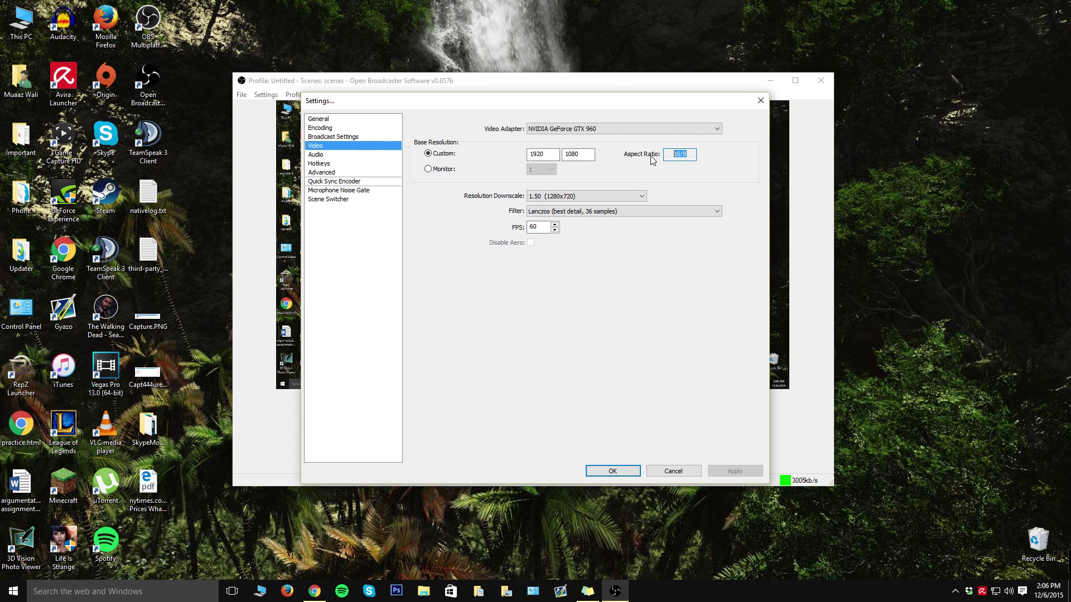
pyautogui.click(551, 197)
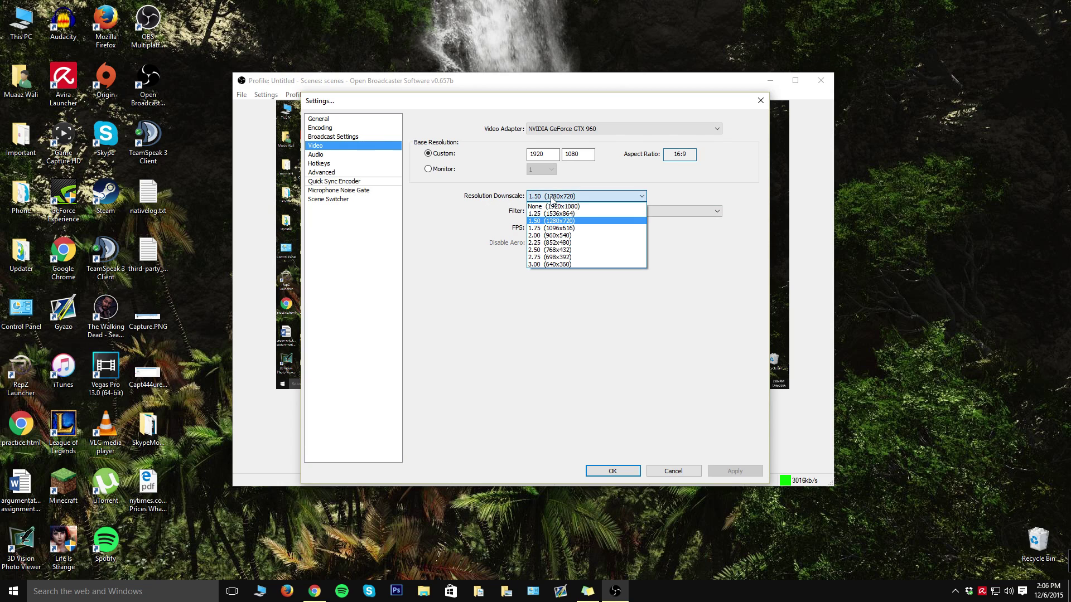
pyautogui.click(584, 207)
pyautogui.click(581, 196)
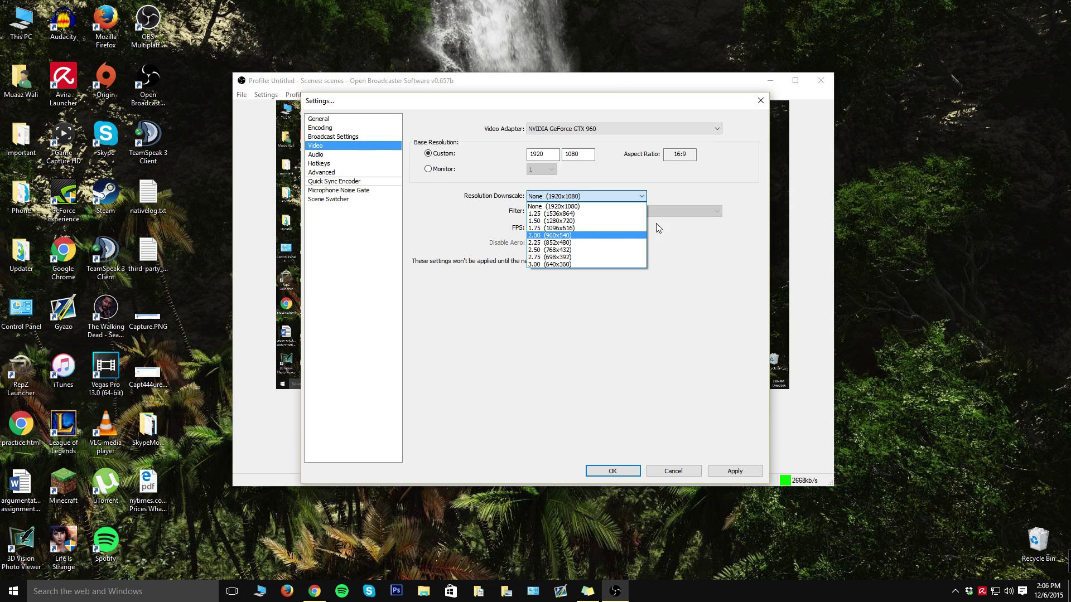
pyautogui.click(684, 252)
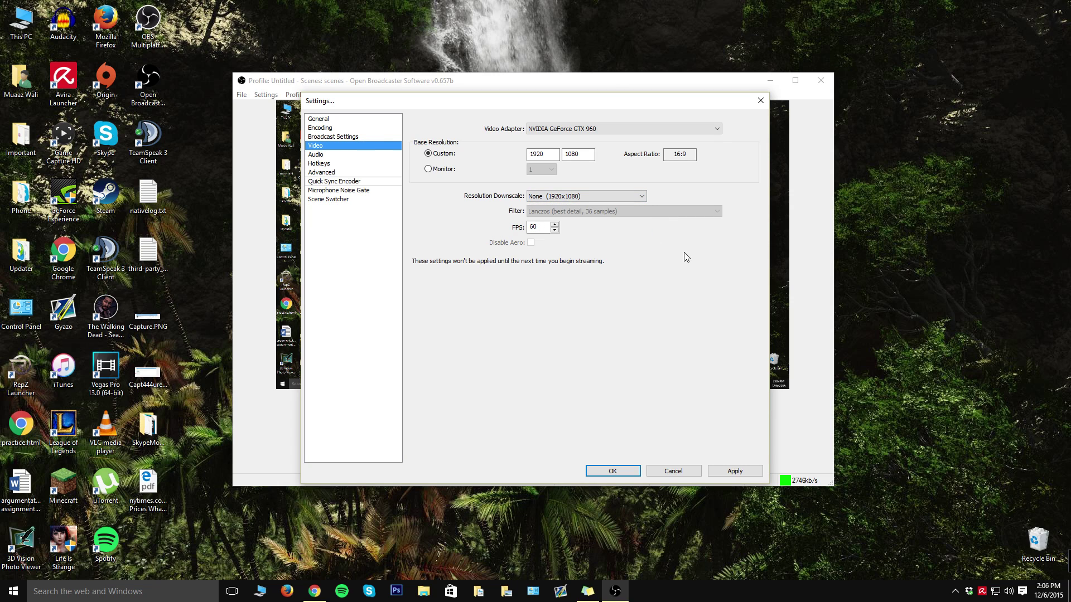
pyautogui.click(597, 201)
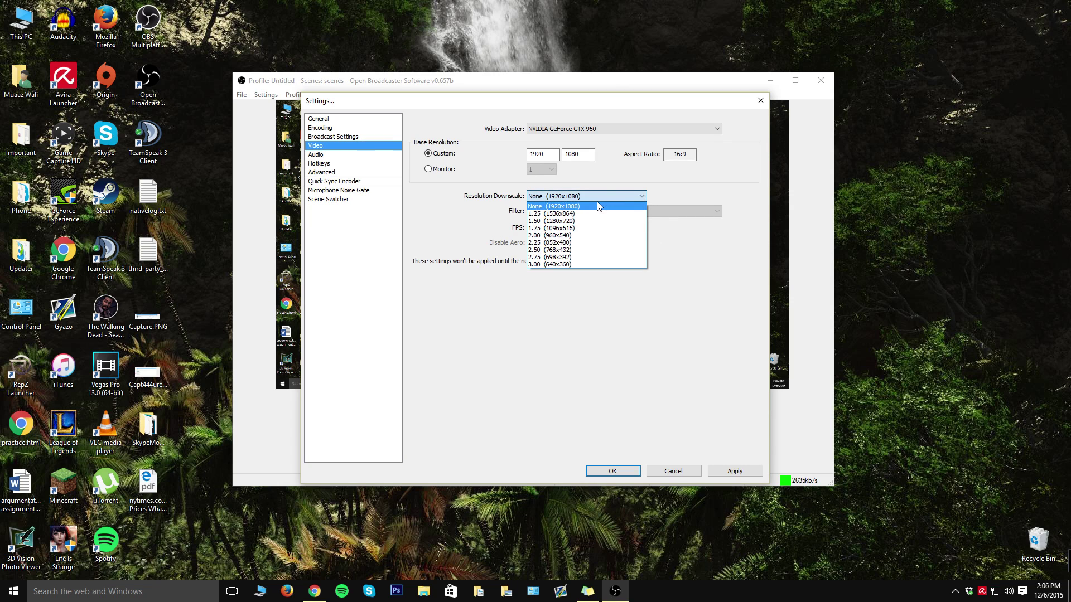
pyautogui.click(699, 183)
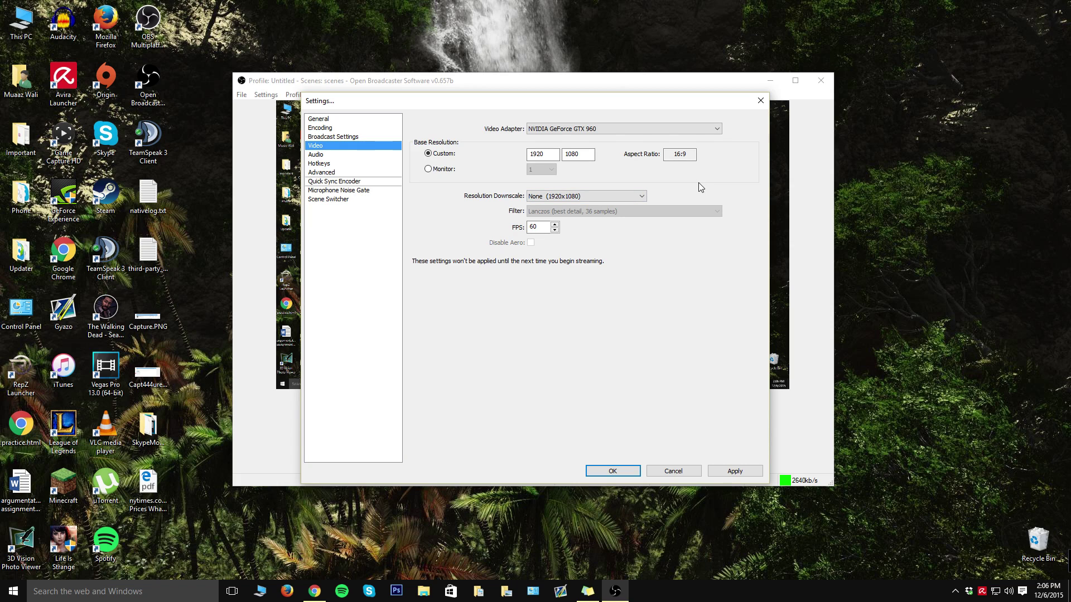
# Set the frame rate to 60 FPS and apply the video settings
pyautogui.doubleClick(541, 228)
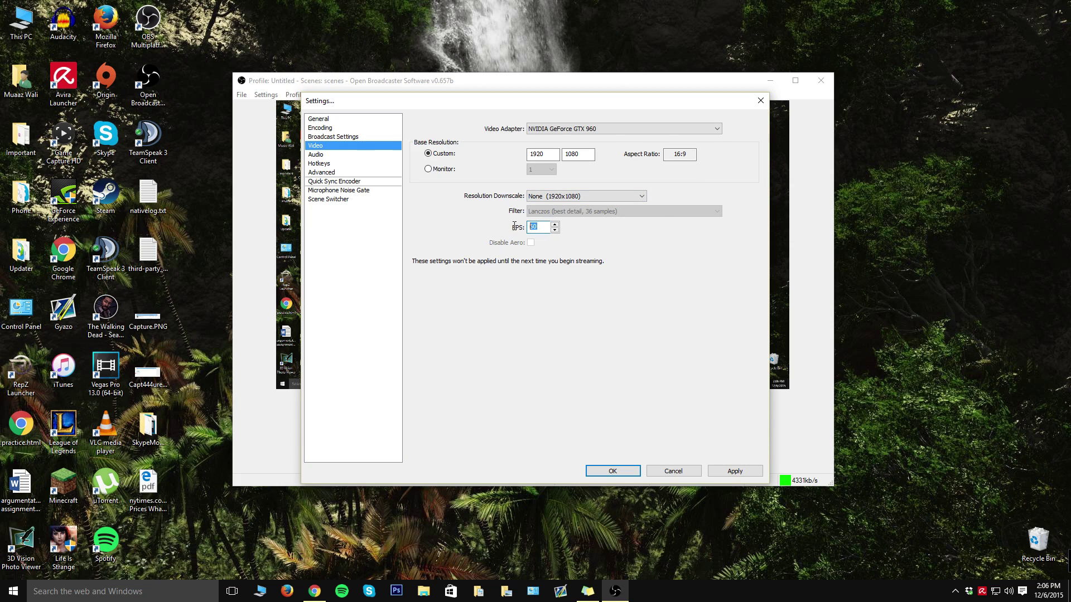
pyautogui.click(546, 228)
pyautogui.doubleClick(544, 227)
pyautogui.click(545, 225)
pyautogui.doubleClick(545, 225)
pyautogui.write('30')
pyautogui.doubleClick(547, 227)
pyautogui.write('60')
pyautogui.click(727, 473)
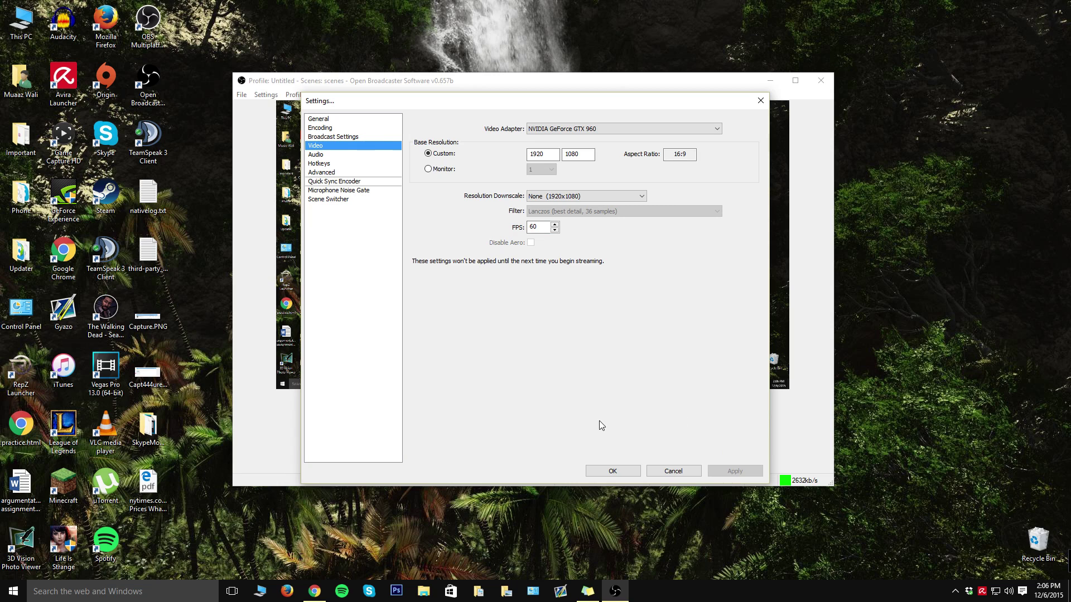
# In Audio settings, keep the Desktop Audio Device on Default
pyautogui.click(330, 154)
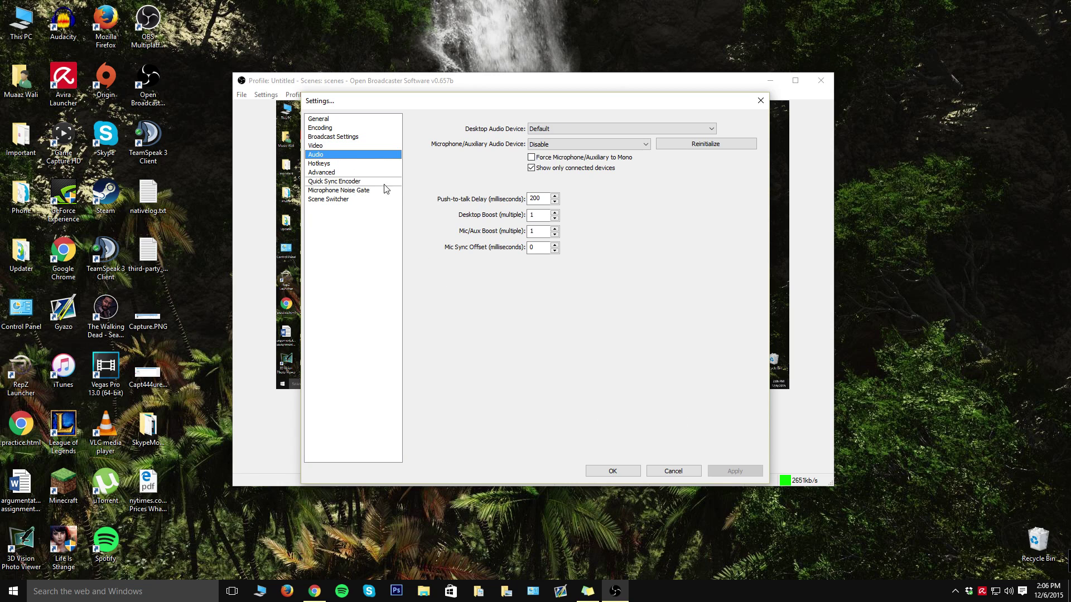
pyautogui.click(603, 129)
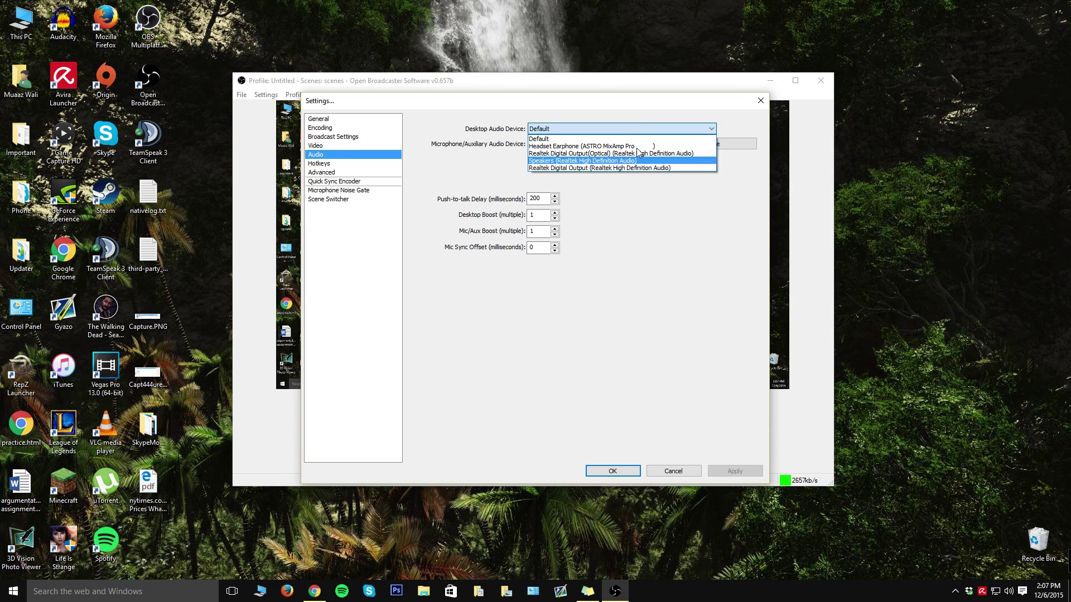
pyautogui.click(661, 181)
pyautogui.click(612, 128)
pyautogui.click(629, 120)
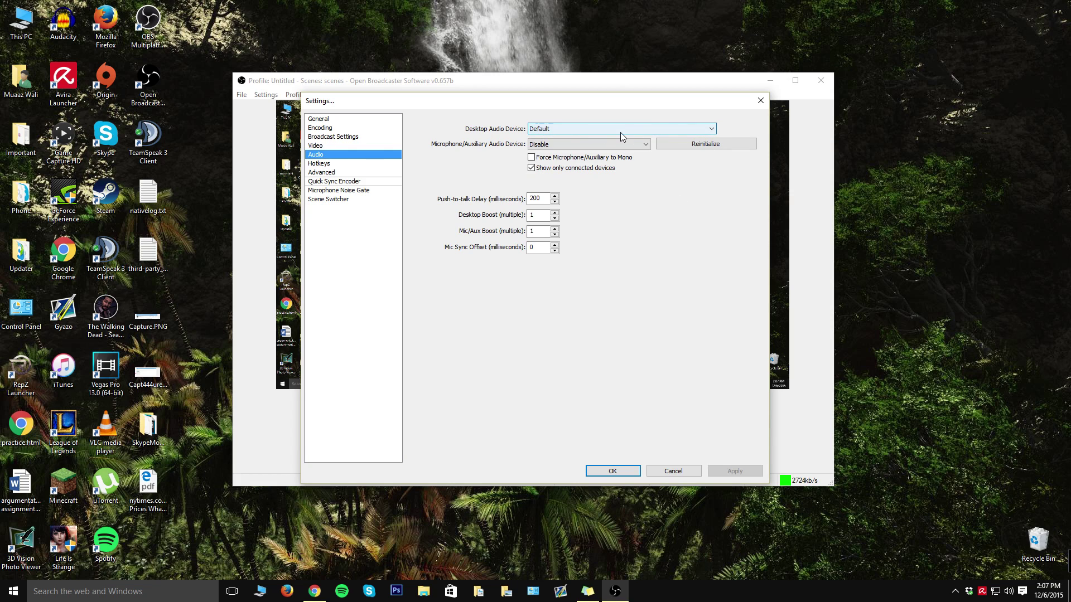
# Set Mic/Auxiliary to Disable and apply the audio settings
pyautogui.click(581, 145)
pyautogui.click(584, 166)
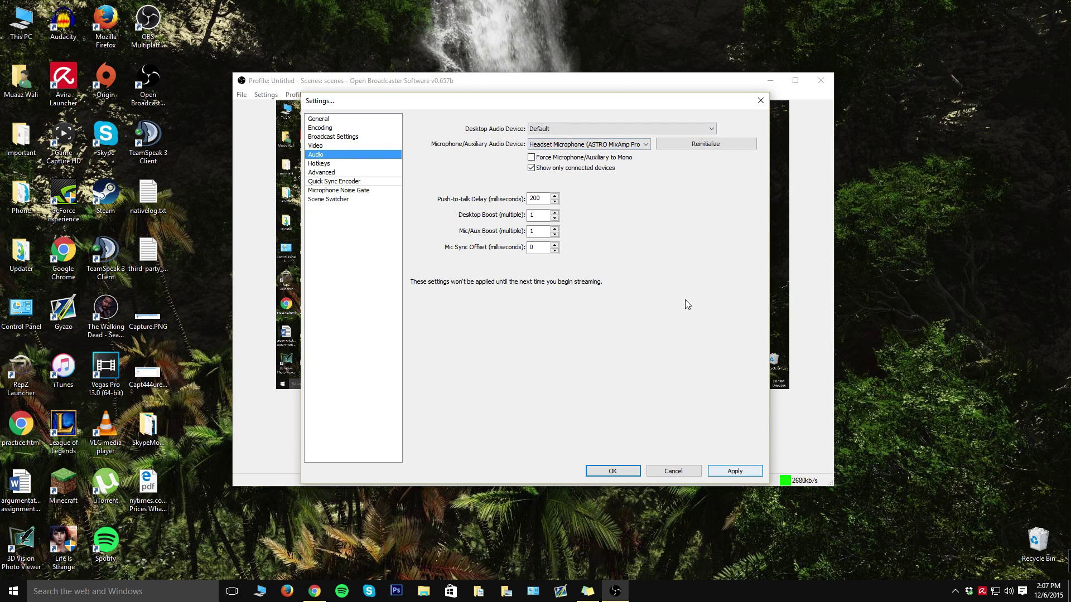
pyautogui.click(586, 145)
pyautogui.click(585, 159)
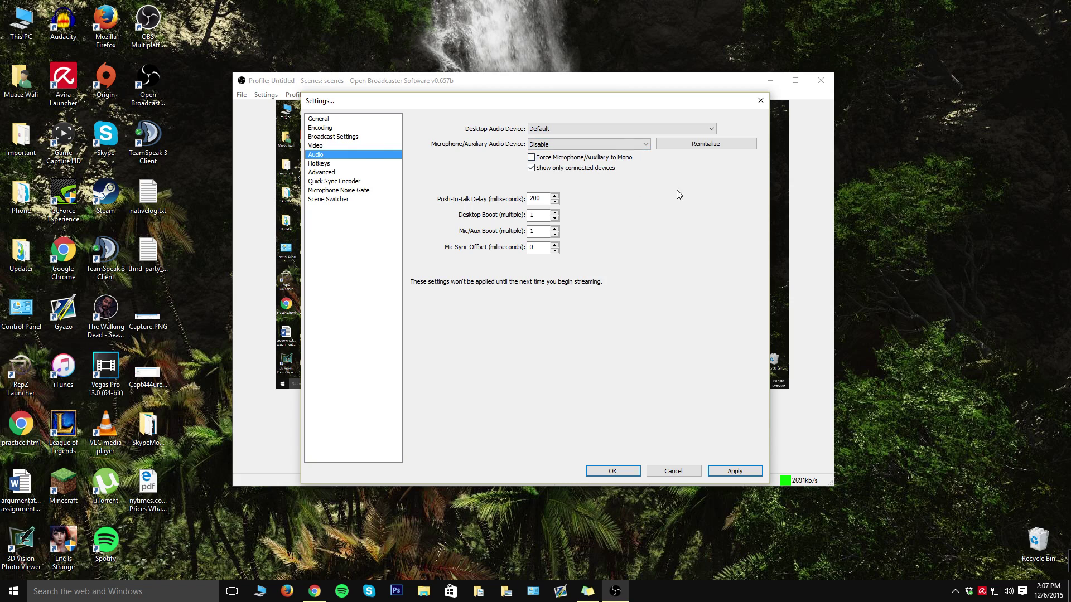
pyautogui.click(614, 144)
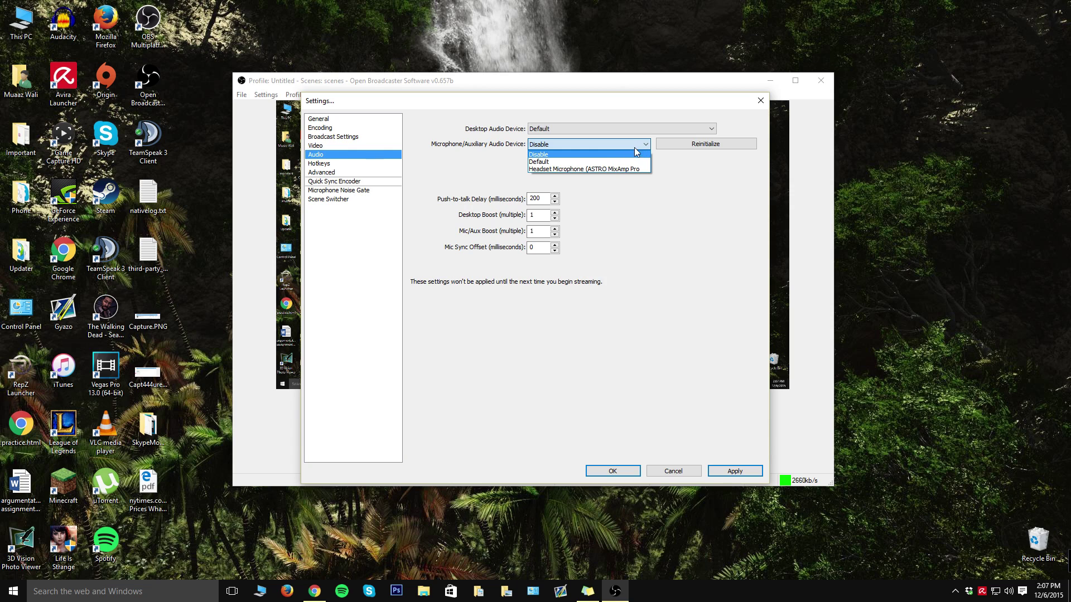
pyautogui.click(688, 184)
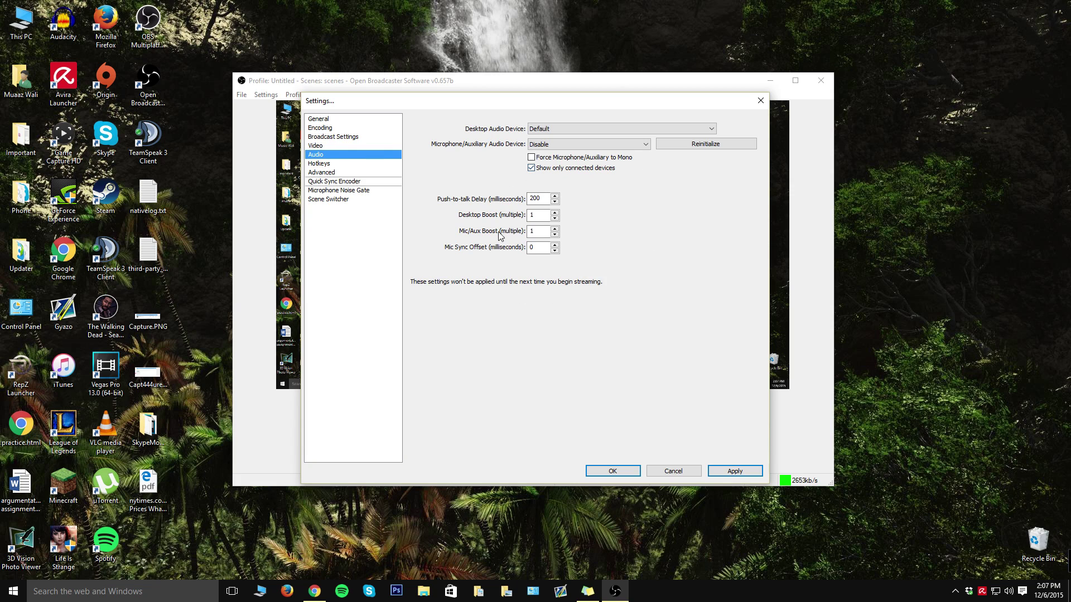
pyautogui.click(733, 471)
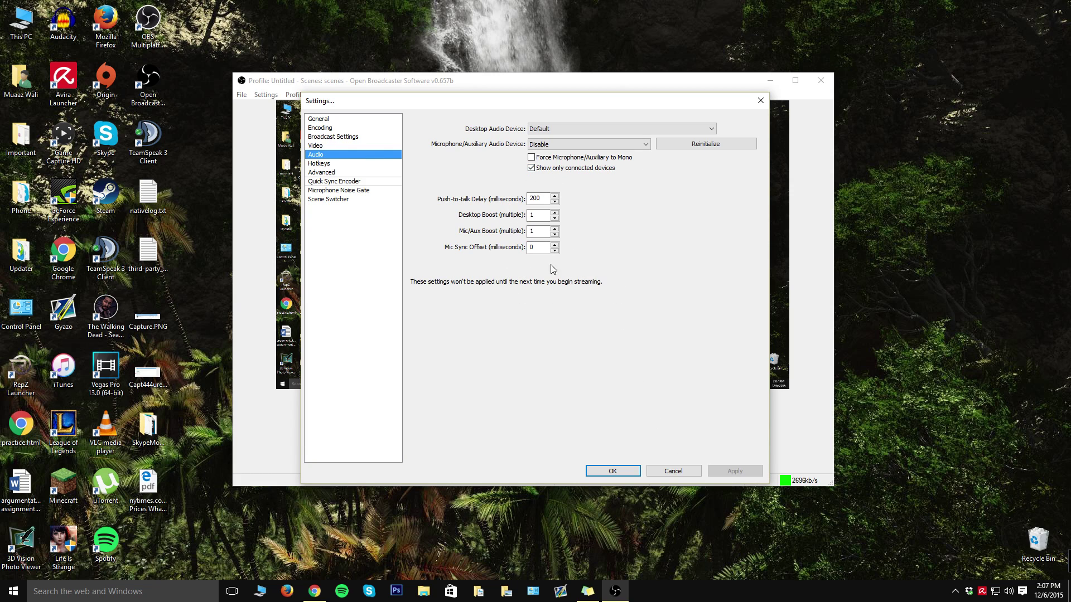
pyautogui.click(330, 164)
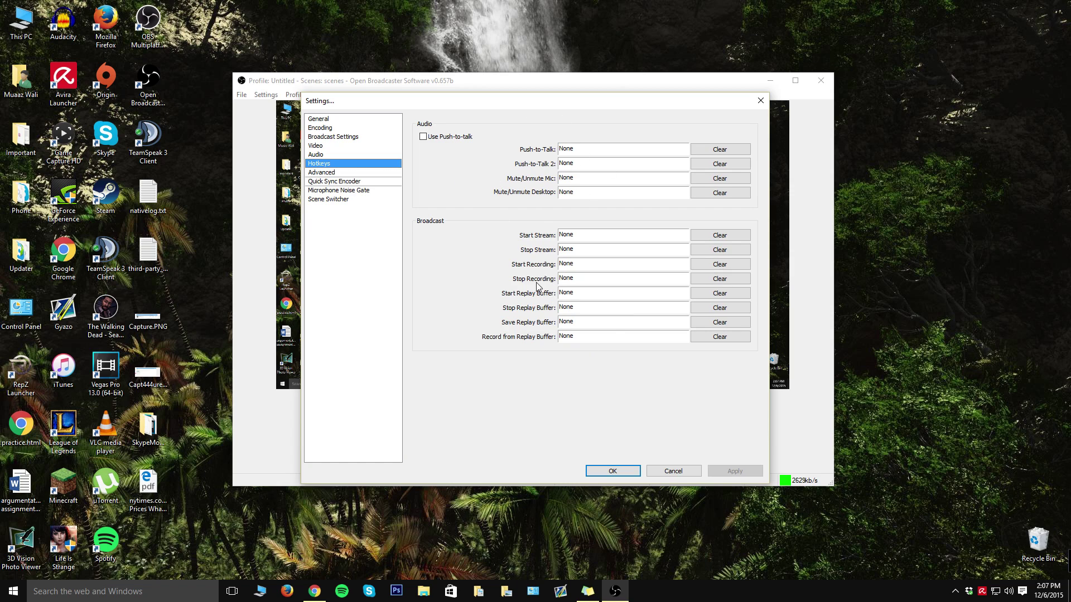
pyautogui.click(333, 172)
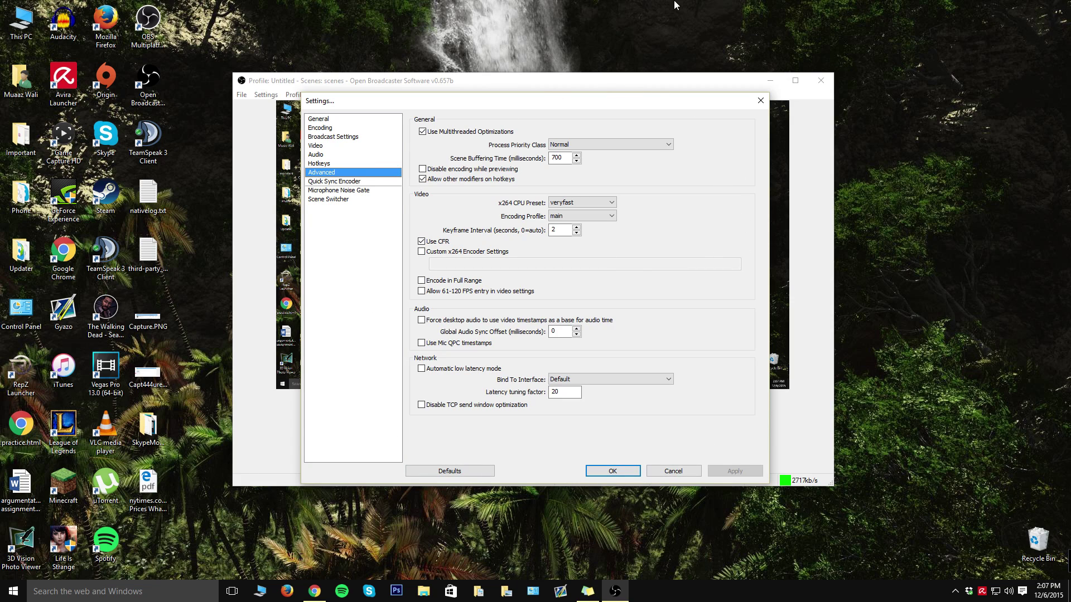
# Keep the x264 CPU preset at veryfast
pyautogui.click(596, 201)
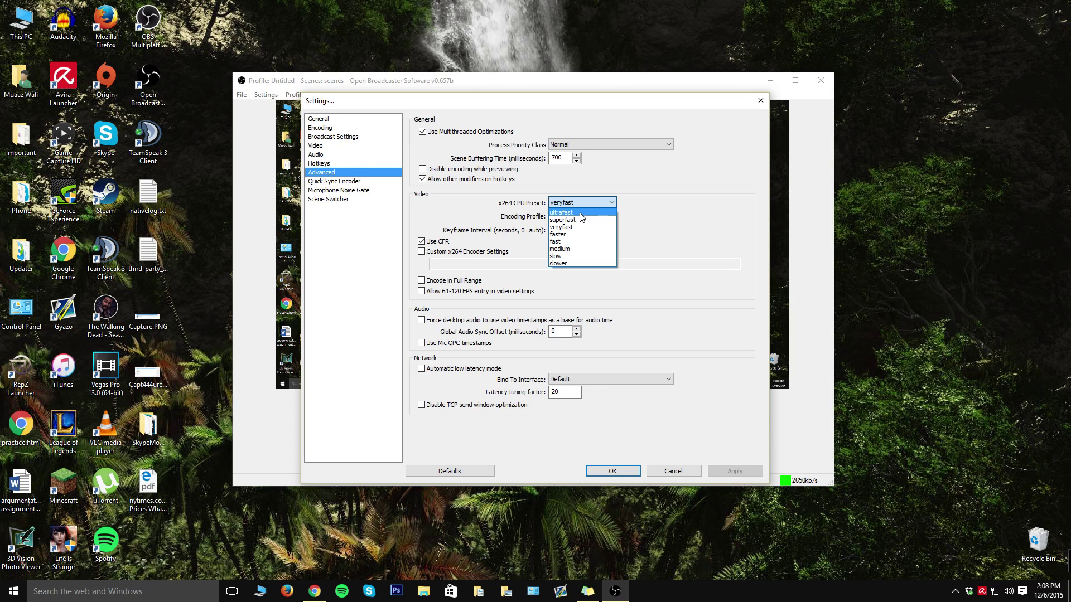
pyautogui.click(673, 220)
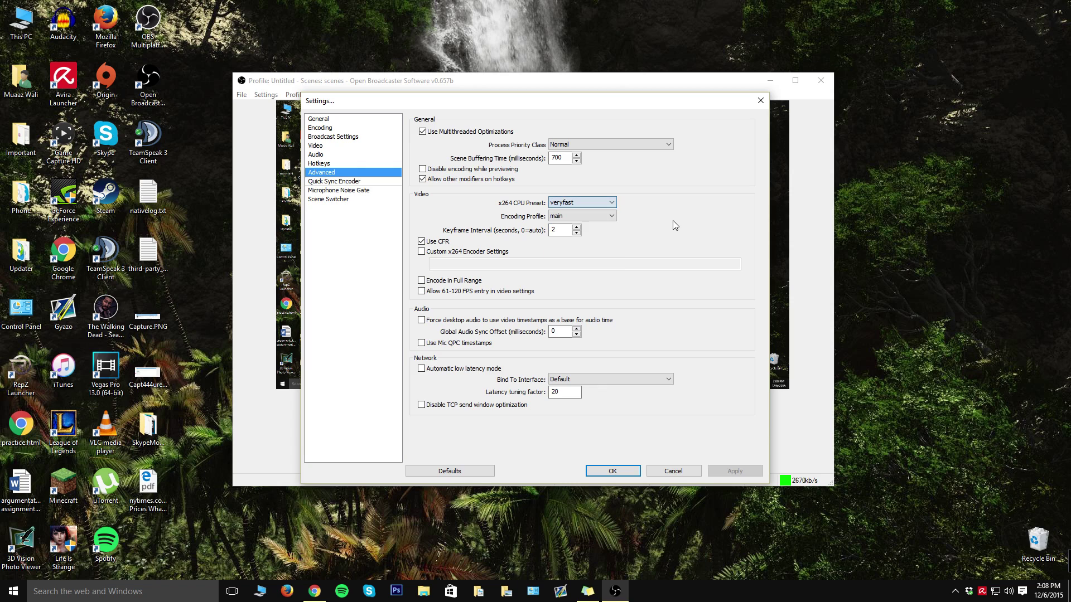
pyautogui.click(592, 203)
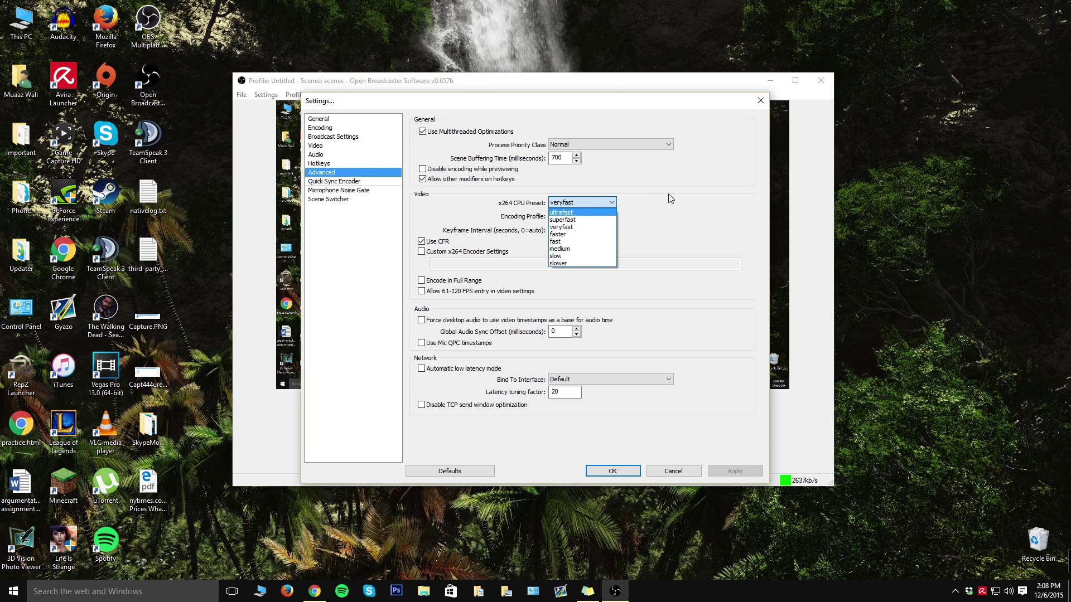
pyautogui.click(668, 193)
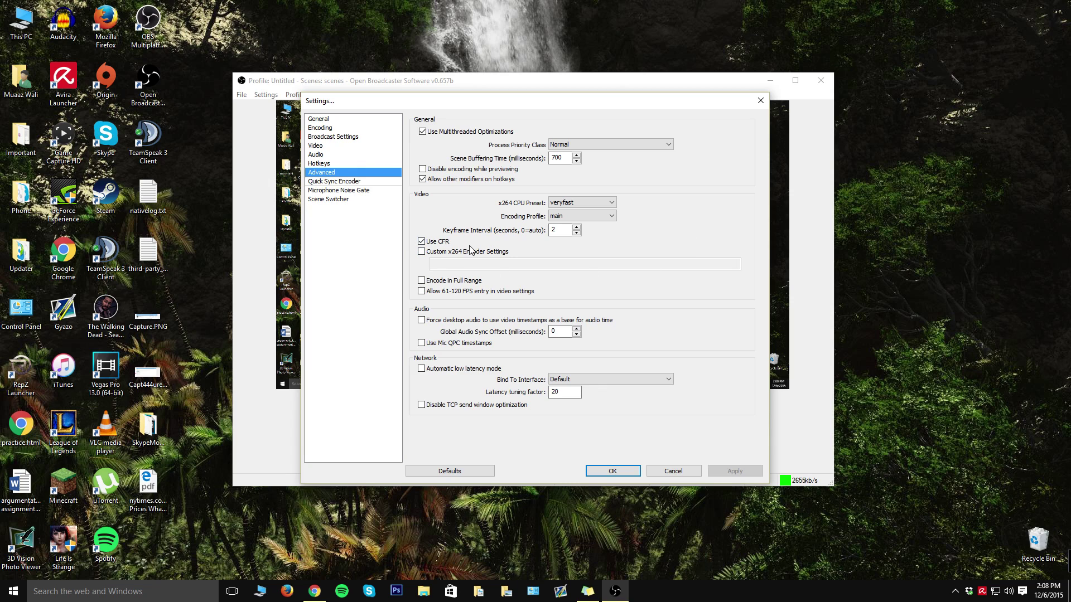
# Check the latency and keyframe interval values and Quick Sync page, then close Settings with OK
pyautogui.doubleClick(557, 392)
pyautogui.doubleClick(557, 229)
pyautogui.click(348, 181)
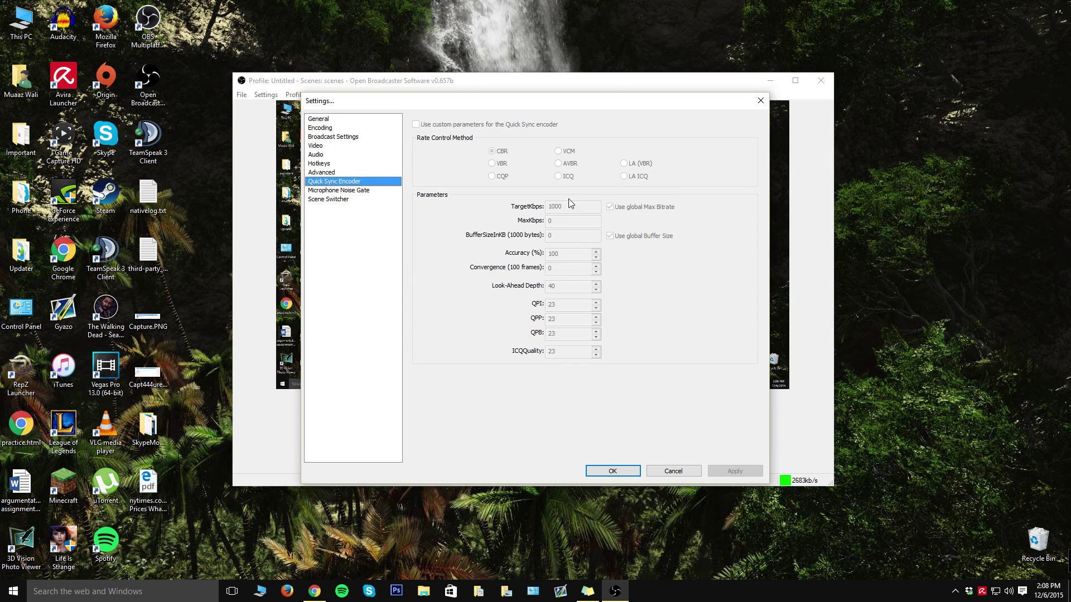
pyautogui.click(619, 474)
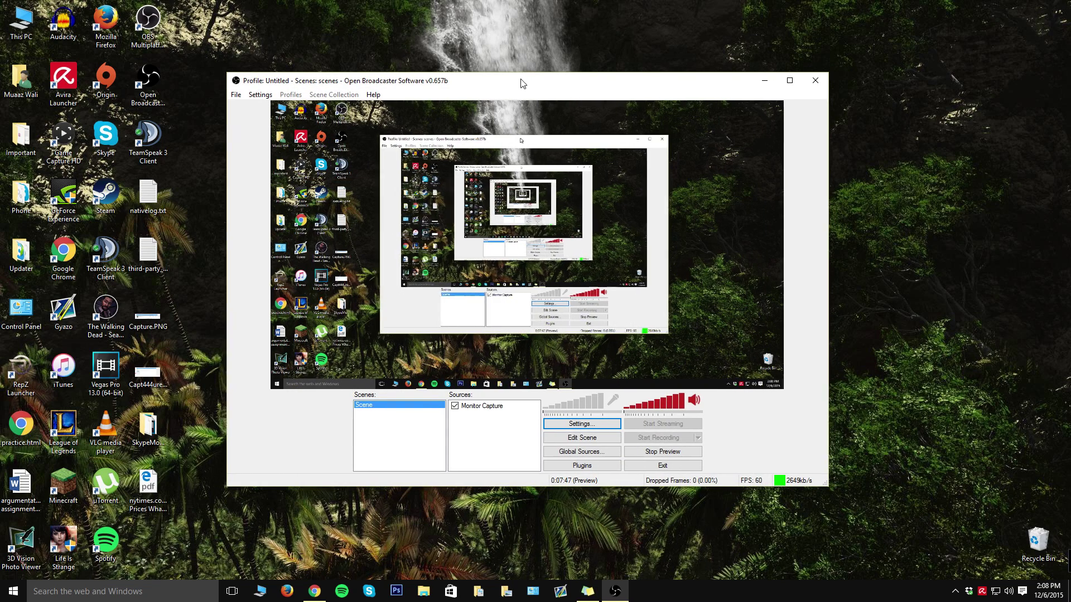
# Stop the preview so OBS reads Not streaming, and reposition the window
pyautogui.moveTo(522, 83); pyautogui.dragTo(488, 86)
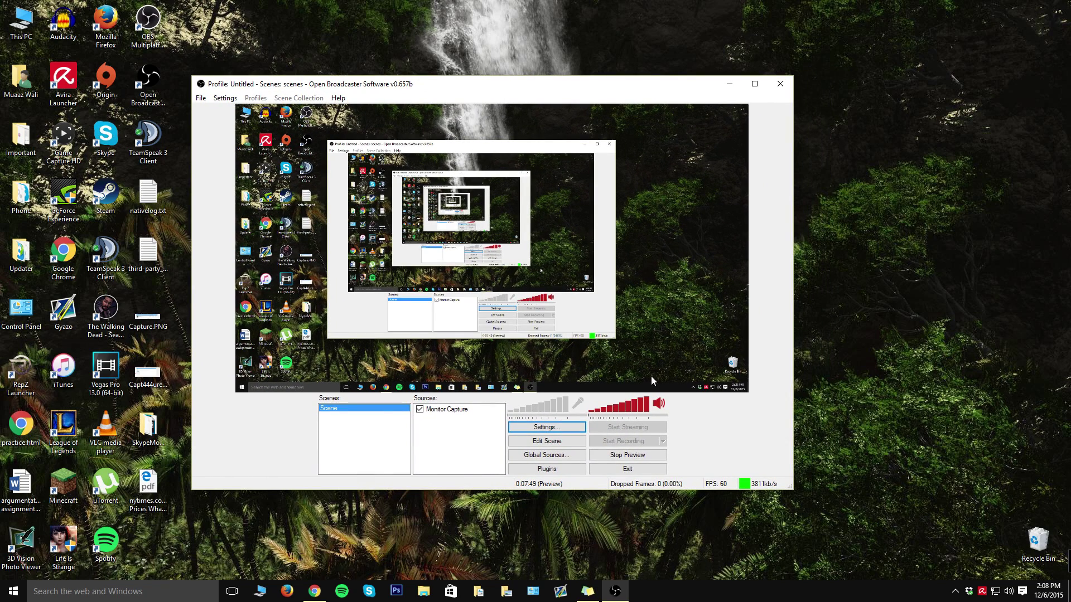
pyautogui.click(627, 455)
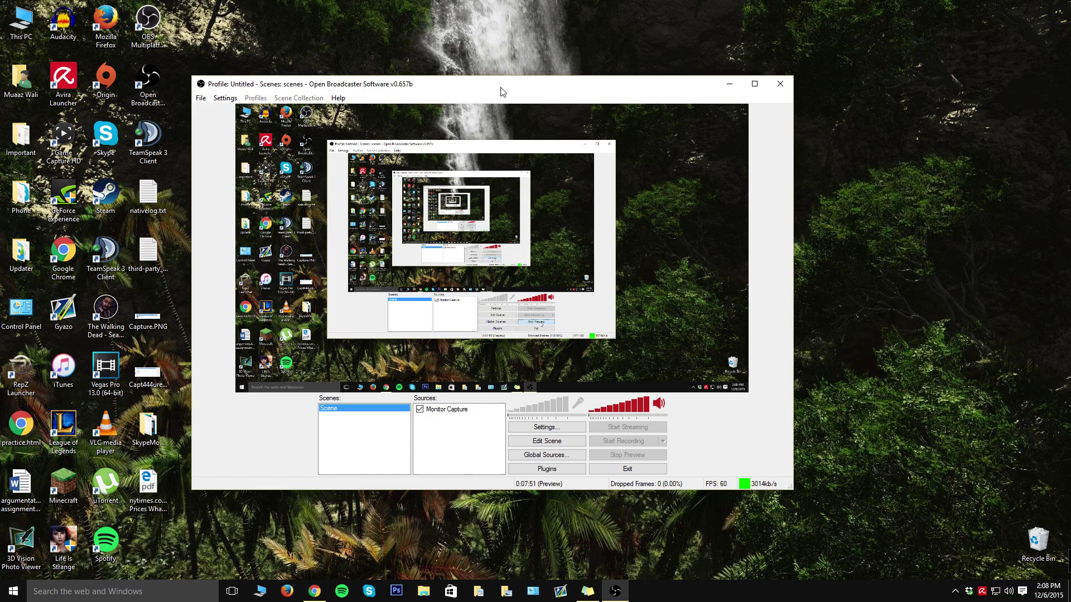
pyautogui.moveTo(502, 92); pyautogui.dragTo(484, 35)
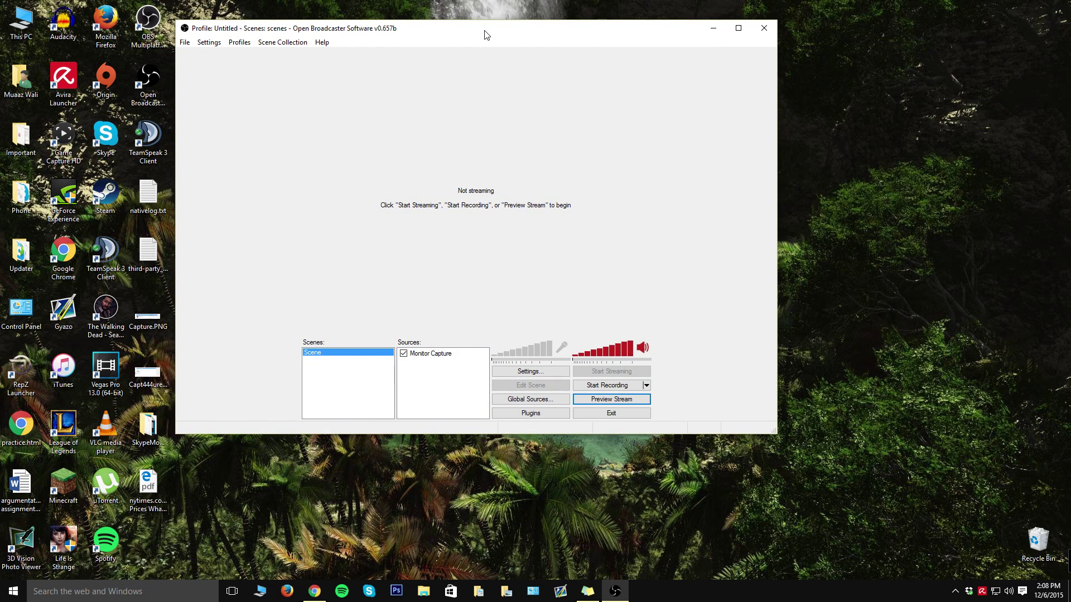